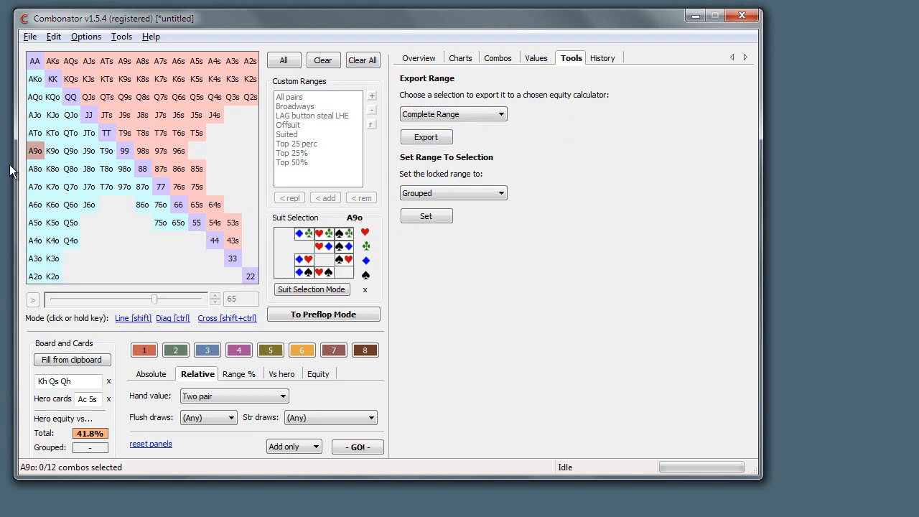
# Examine the selections offered for setting the locked range and for exporting a range to an equity calculator
pyautogui.click(451, 193)
pyautogui.click(549, 267)
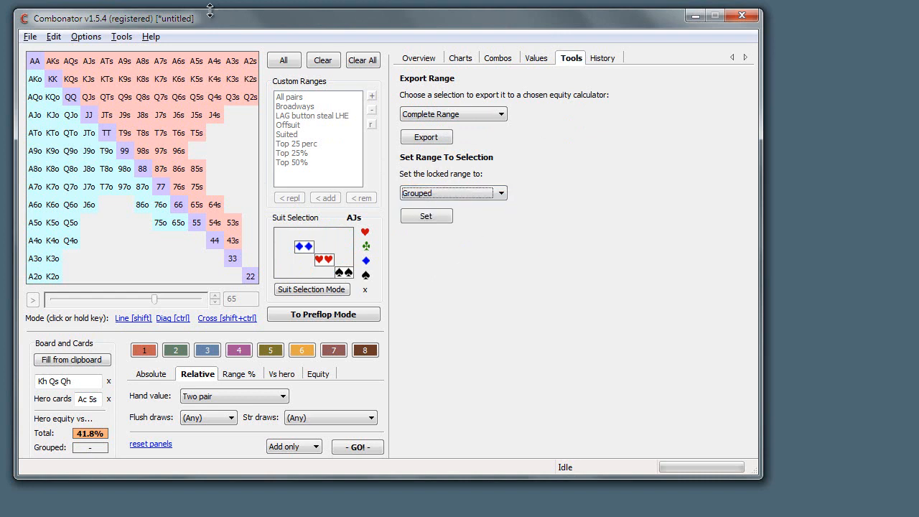
pyautogui.click(120, 37)
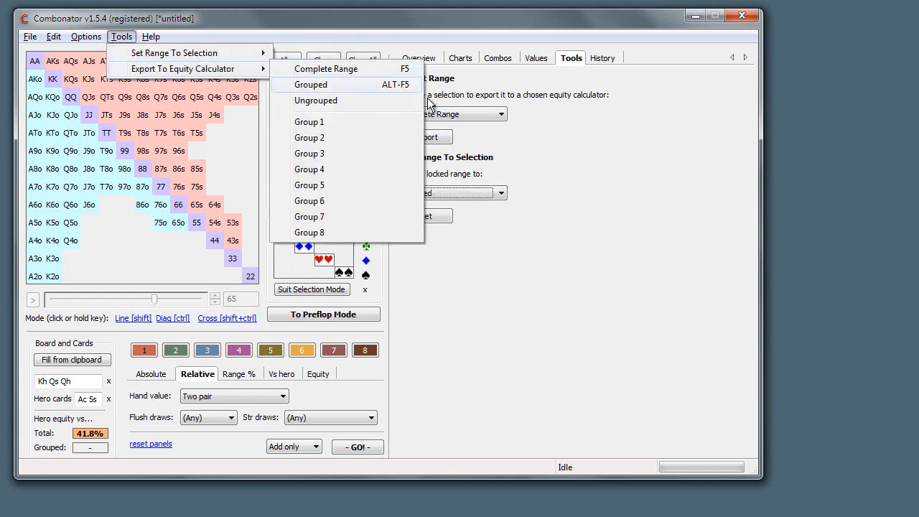
pyautogui.moveTo(166, 71)
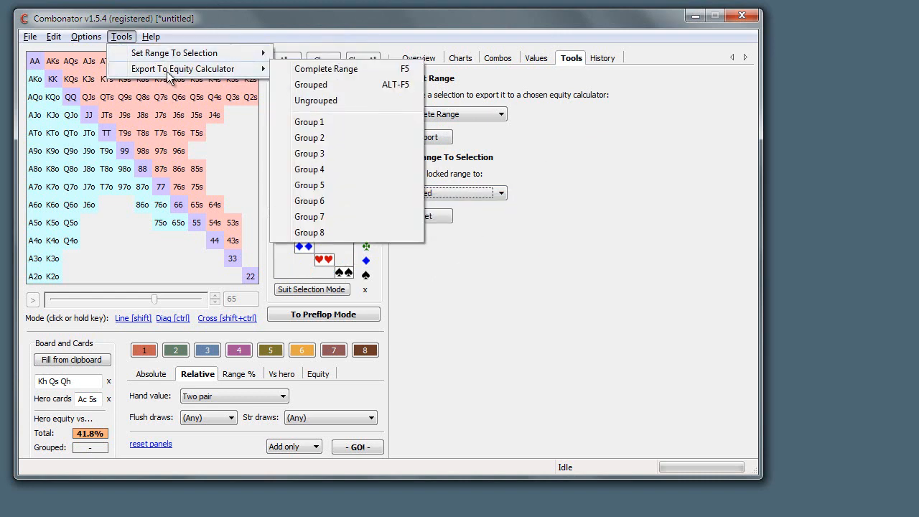
pyautogui.click(389, 127)
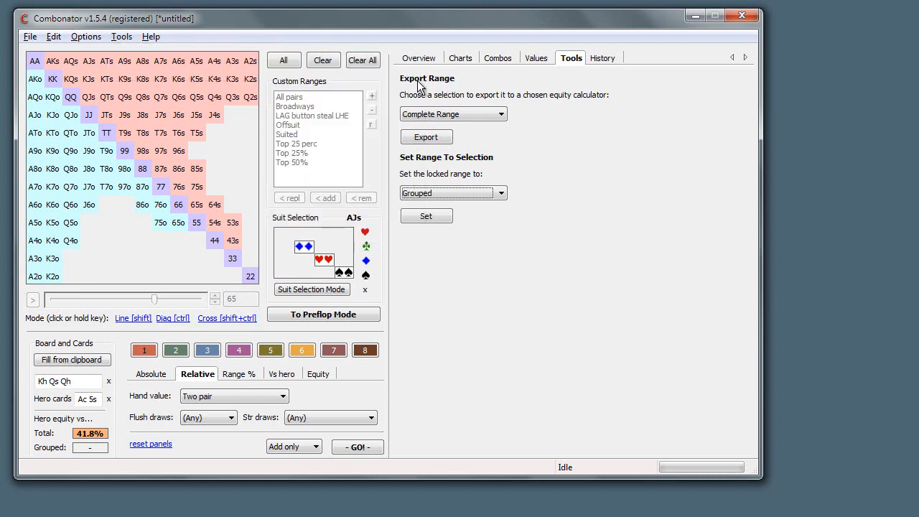
pyautogui.click(468, 113)
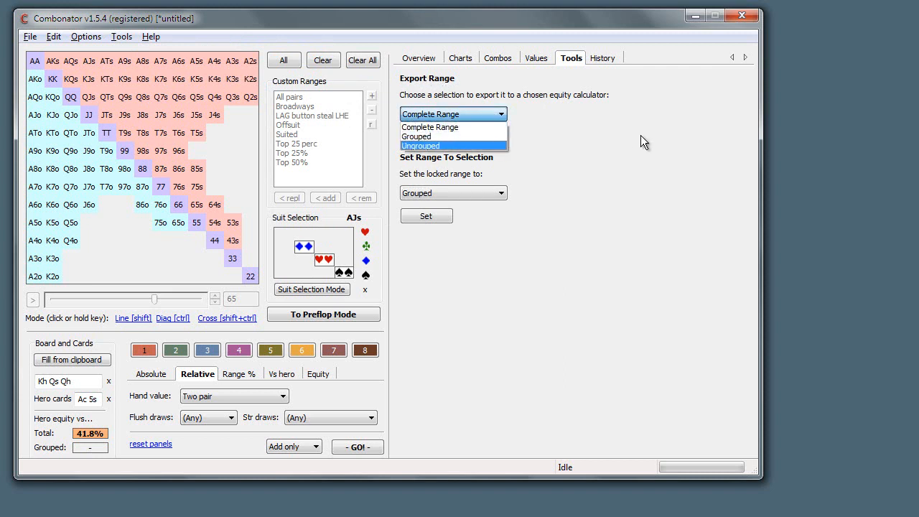
pyautogui.click(632, 135)
# Add Q7s, Q6s and hands across the ace and king rows to group 1, and choose Group 1 as the range to export
pyautogui.moveTo(178, 97)
pyautogui.mouseDown()
pyautogui.moveTo(52, 79)
pyautogui.moveTo(70, 61)
pyautogui.moveTo(250, 61)
pyautogui.mouseUp()
pyautogui.click(450, 115)
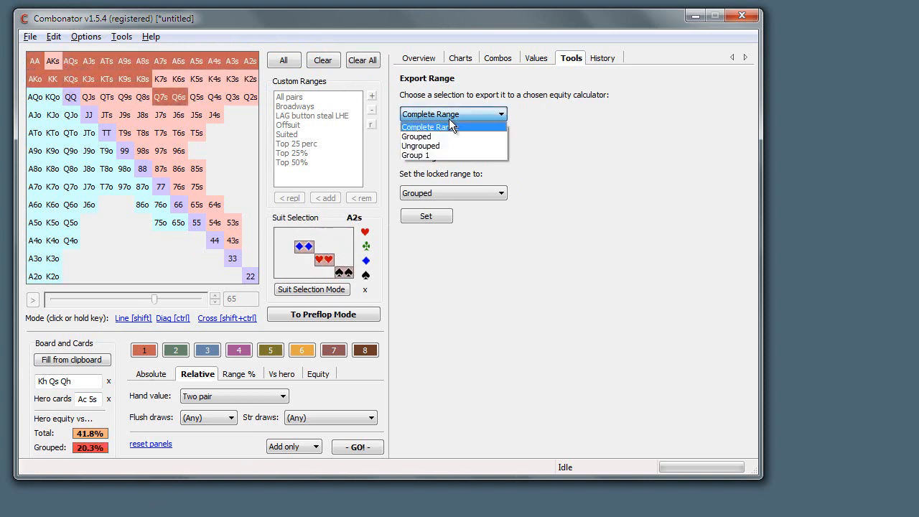
pyautogui.click(431, 155)
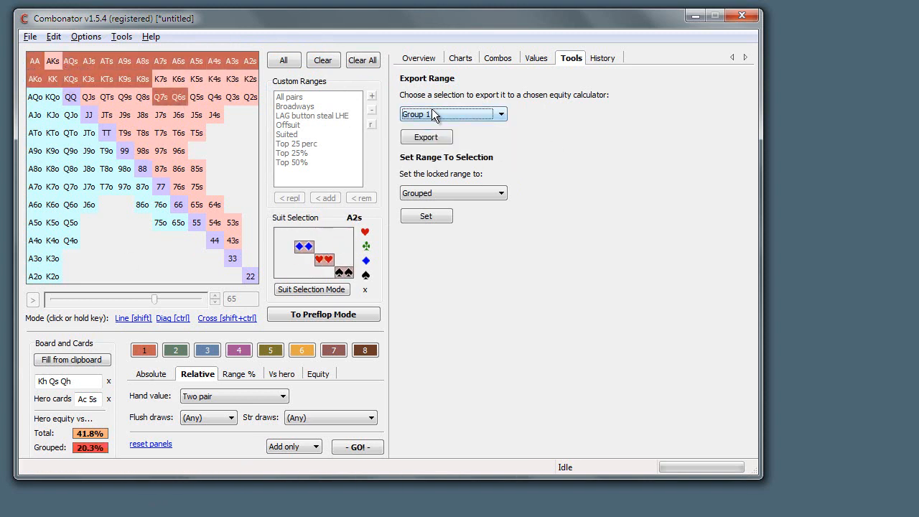
pyautogui.click(316, 88)
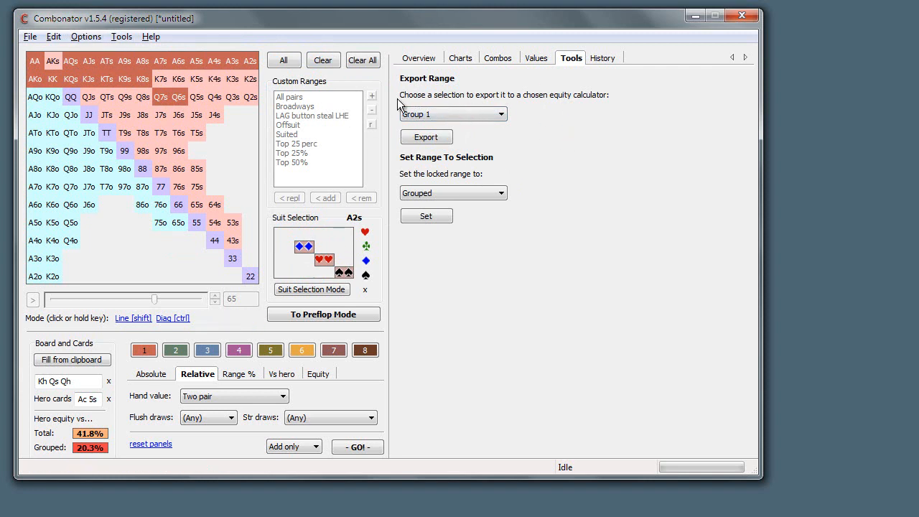
# Examine the external equity calculator choices for exports, highlighting Pokerstrategy.com Equlab, Pokerstove and Slice, and cancel the selection
pyautogui.click(80, 37)
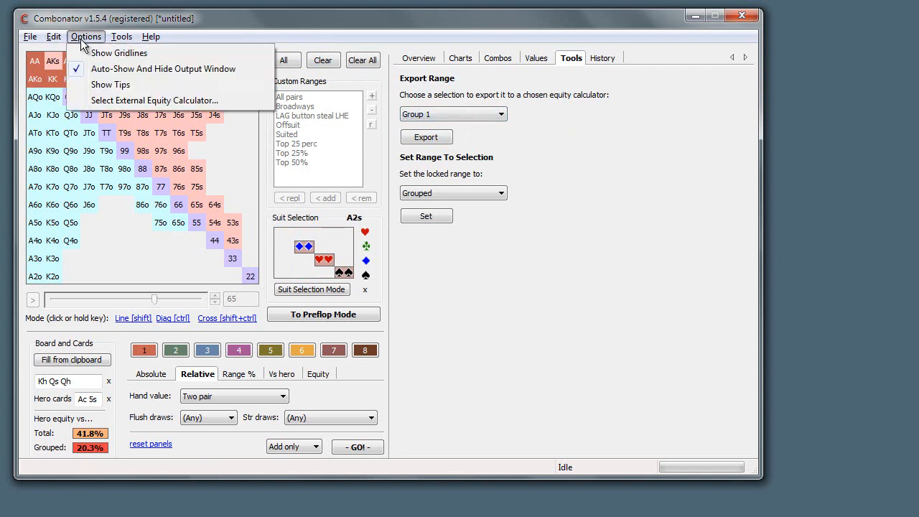
pyautogui.click(100, 99)
pyautogui.click(373, 201)
pyautogui.click(374, 184)
pyautogui.click(364, 202)
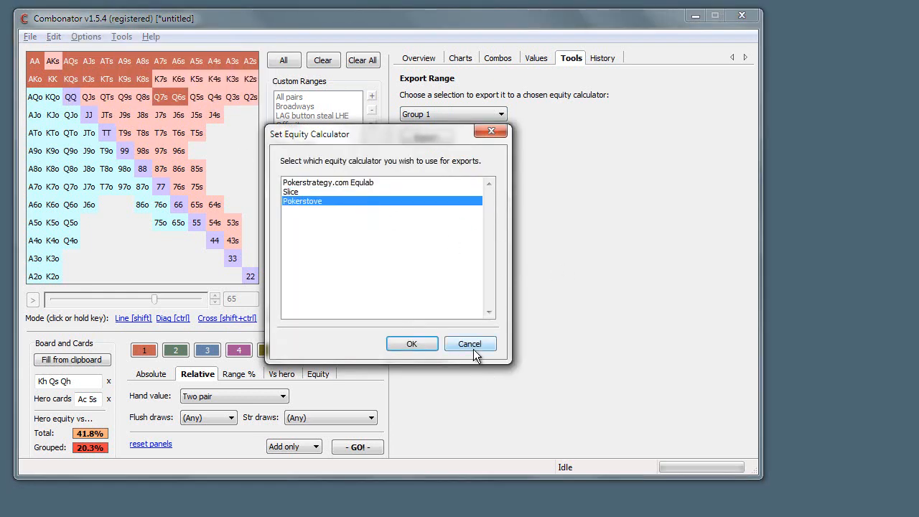
pyautogui.click(333, 183)
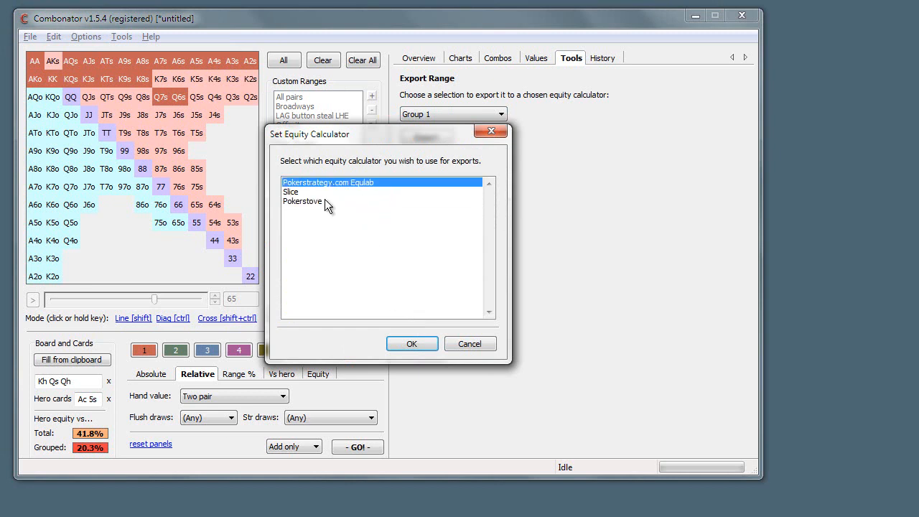
pyautogui.click(323, 202)
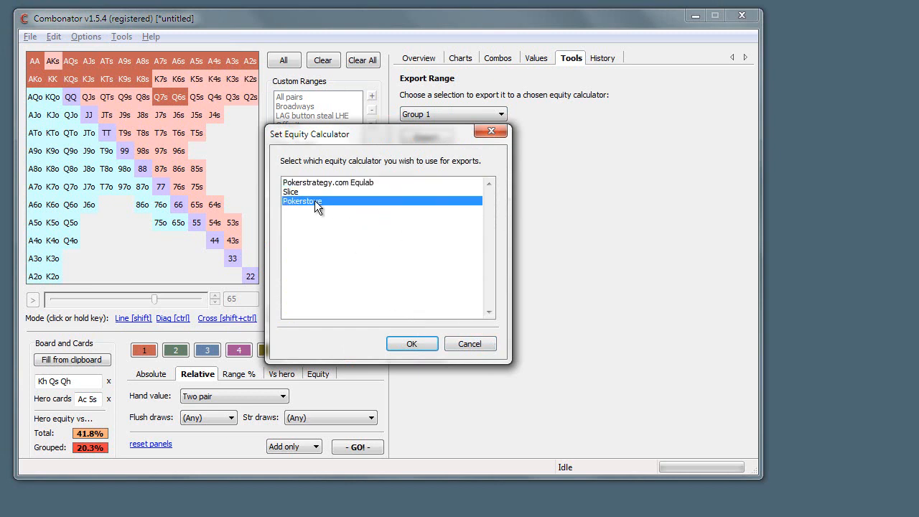
pyautogui.press('Up')
pyautogui.moveTo(352, 133); pyautogui.dragTo(359, 98)
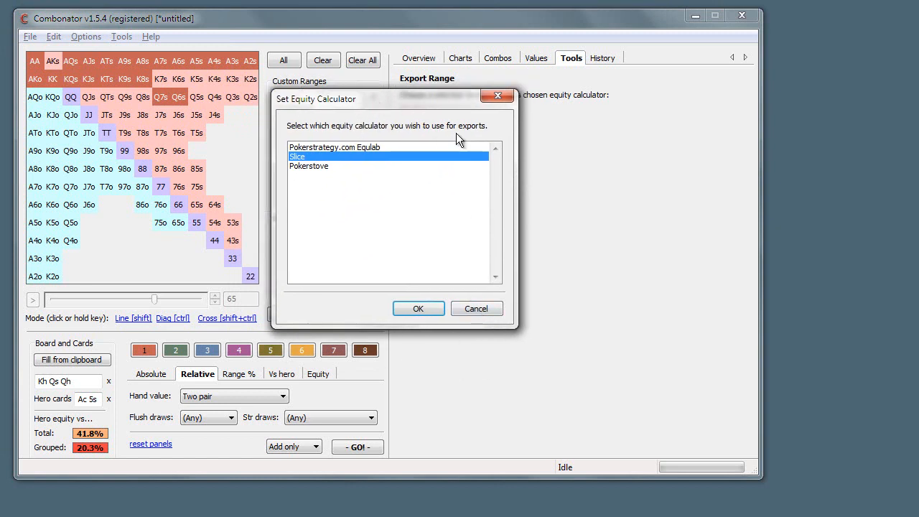
pyautogui.moveTo(413, 106); pyautogui.dragTo(382, 116)
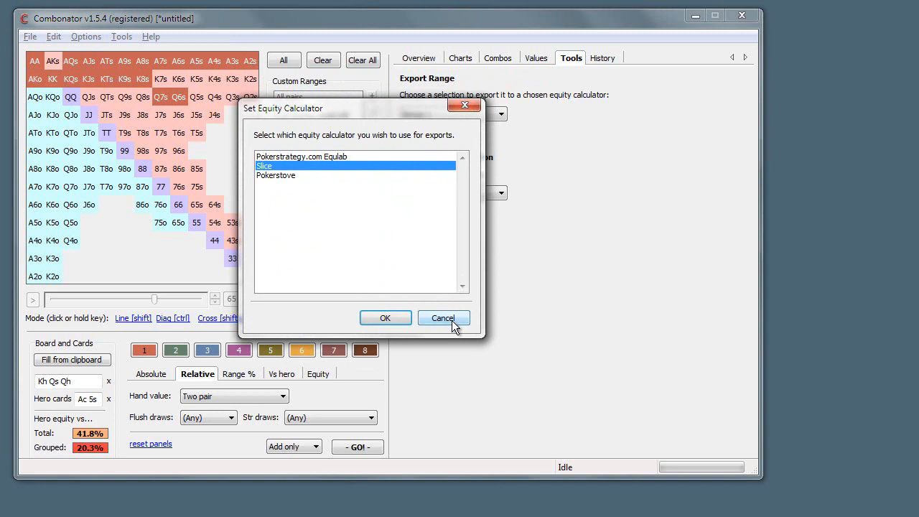
pyautogui.click(441, 322)
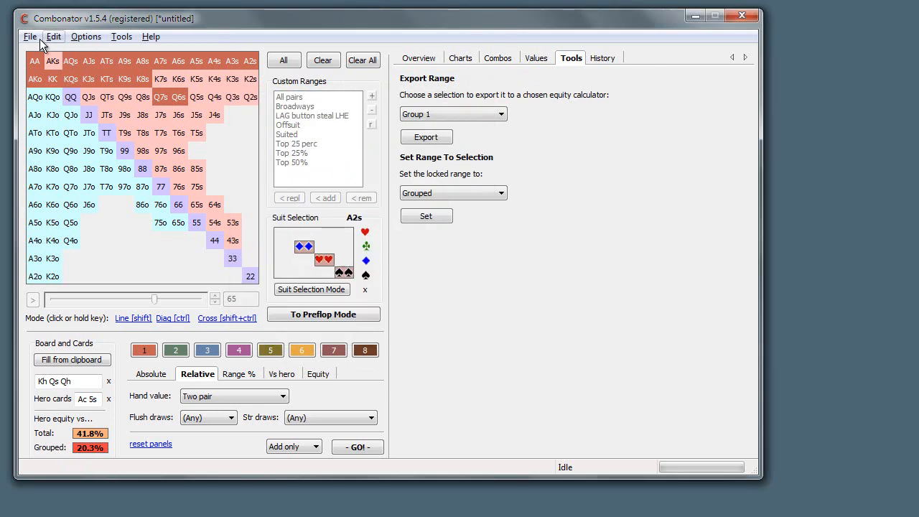
# Clear all combos from all groups and look through the file history from its first to its latest entry
pyautogui.click(362, 60)
pyautogui.click(604, 58)
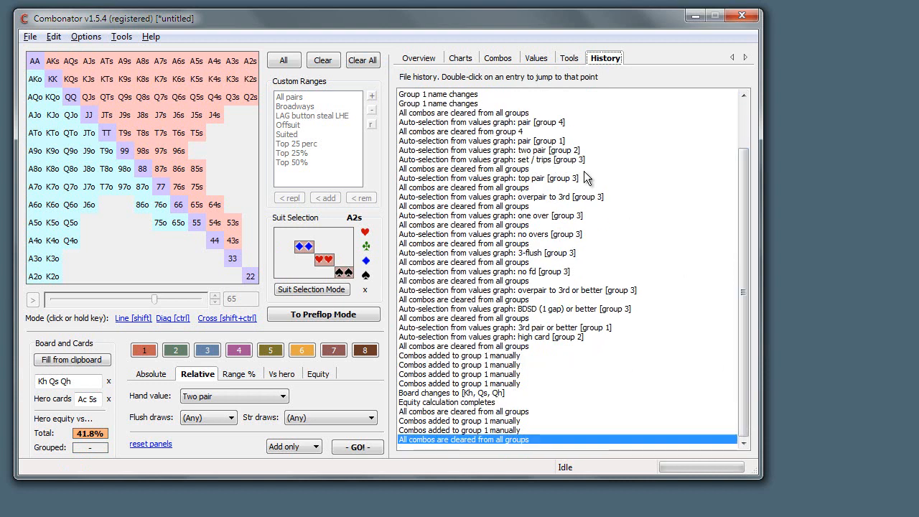
pyautogui.moveTo(744, 174); pyautogui.dragTo(746, 89)
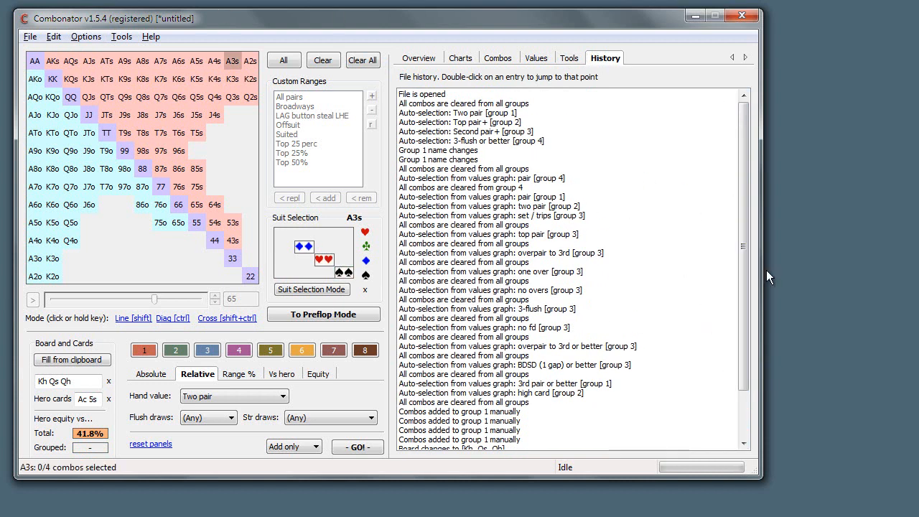
pyautogui.moveTo(747, 286); pyautogui.dragTo(740, 371)
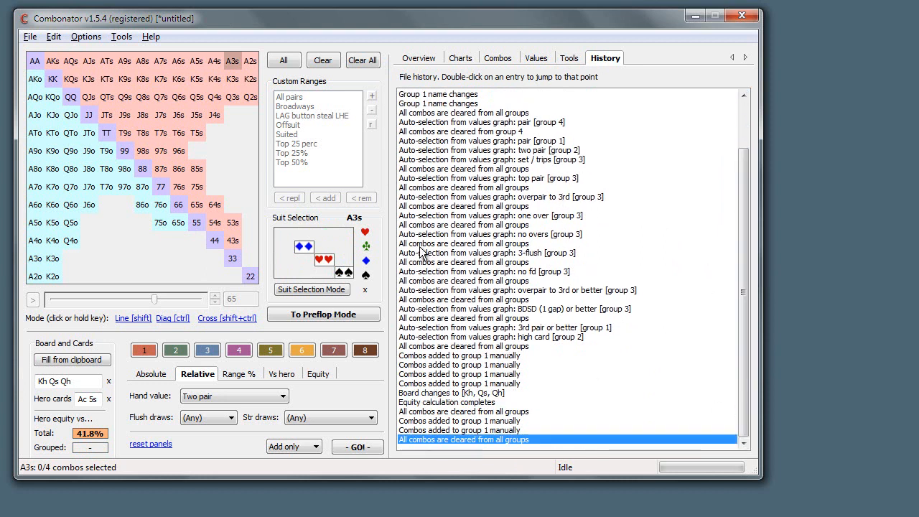
# Jump back through earlier file history entries, including "set / trips [group 3]" and "Top pair+ [group 2]"
pyautogui.click(494, 422)
pyautogui.click(486, 401)
pyautogui.doubleClick(514, 366)
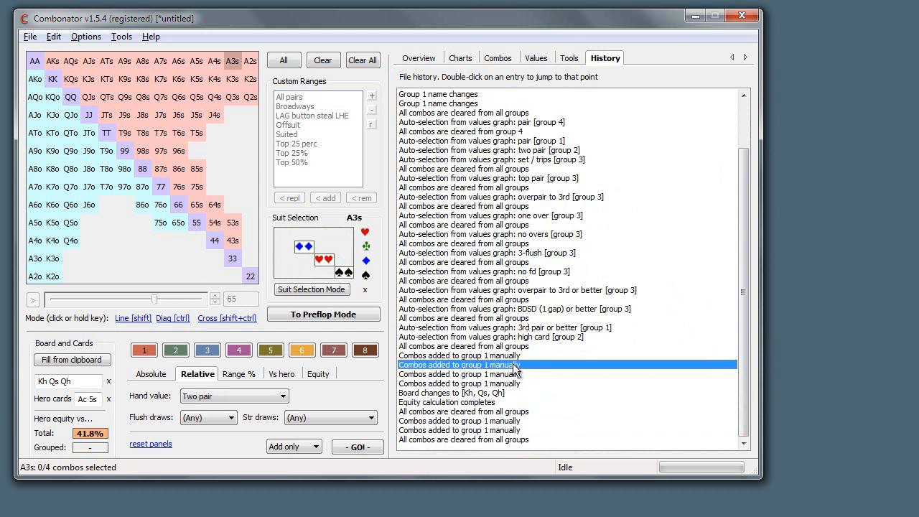
pyautogui.doubleClick(521, 274)
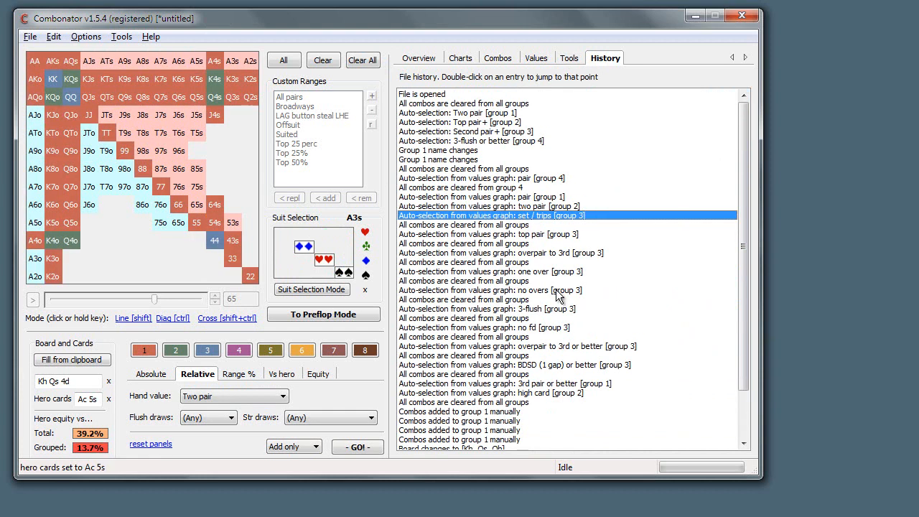
pyautogui.doubleClick(493, 151)
pyautogui.doubleClick(502, 188)
pyautogui.doubleClick(493, 142)
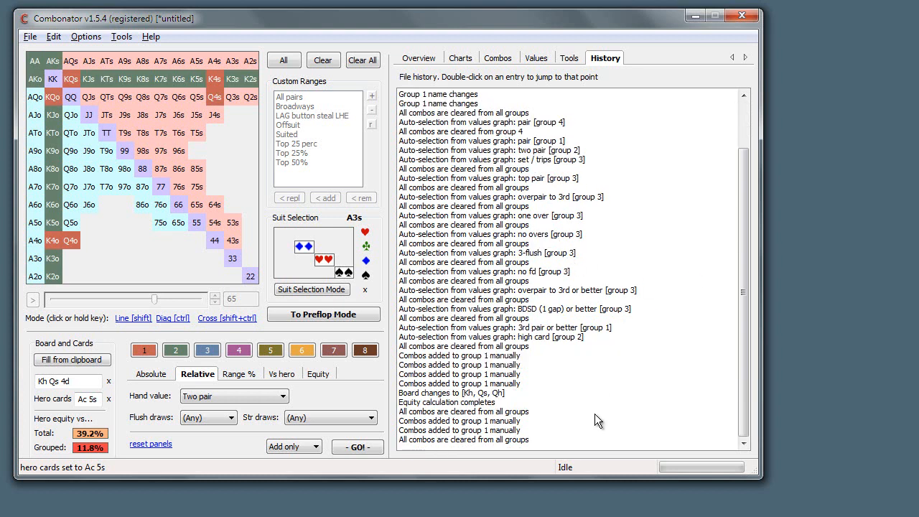
# Jump forward in the file history to the last manual addition to group 1, and to the final clearing of all groups
pyautogui.doubleClick(595, 411)
pyautogui.doubleClick(584, 345)
pyautogui.scroll(-5, 571, 352)
pyautogui.doubleClick(532, 431)
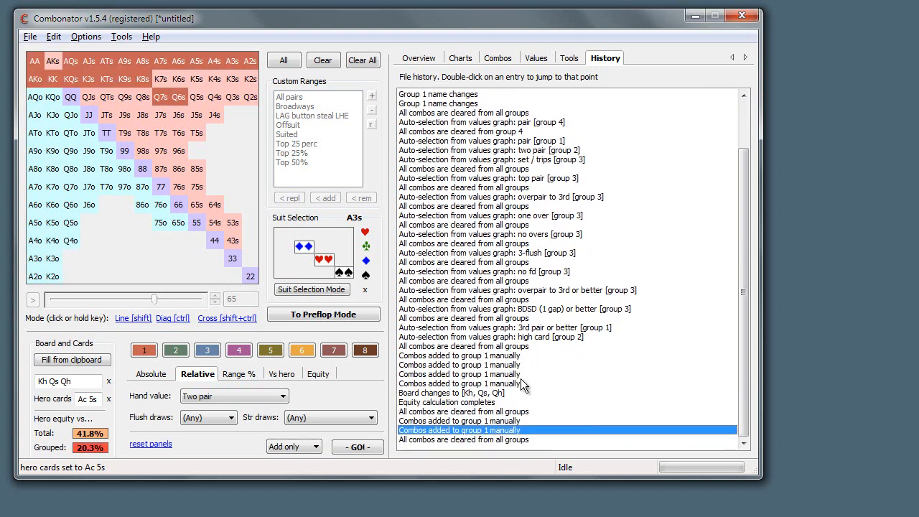
pyautogui.doubleClick(512, 440)
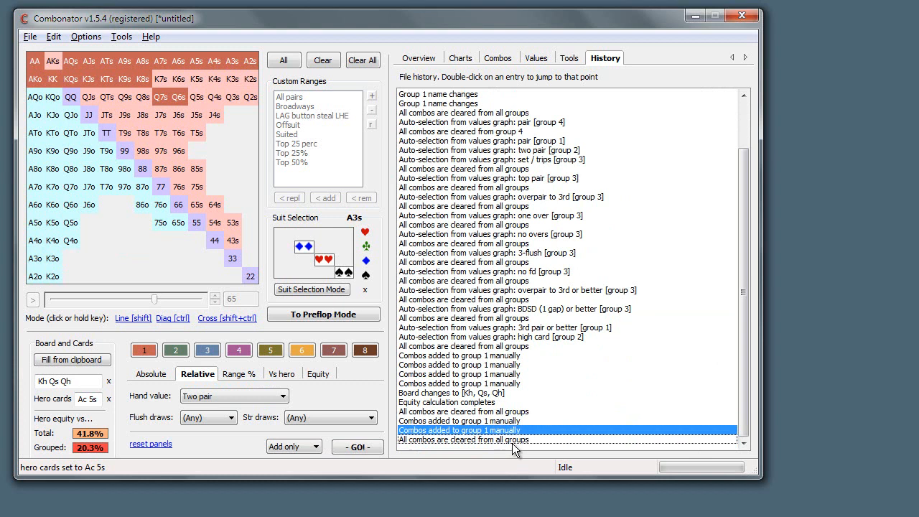
# Jump to the first manual addition to group 1 in the history, and return through the last addition to the final entry
pyautogui.doubleClick(528, 356)
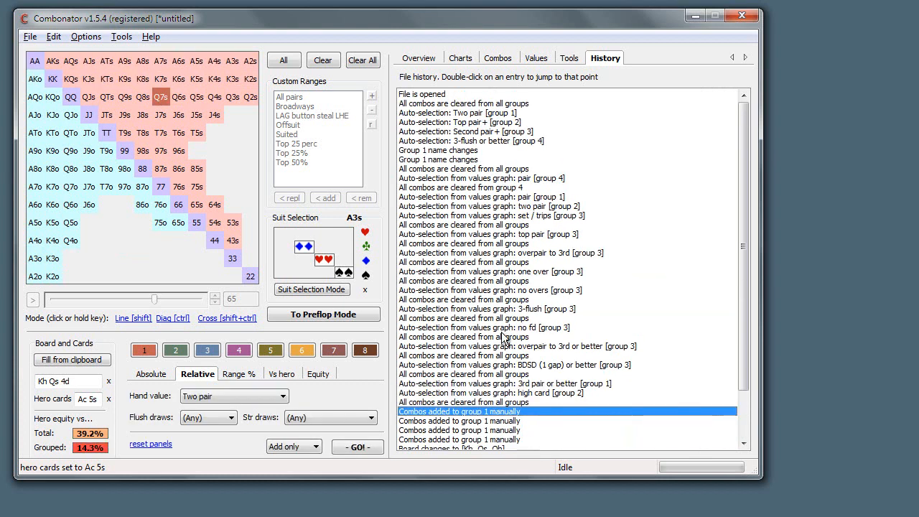
pyautogui.scroll(-2, 546, 381)
pyautogui.doubleClick(535, 429)
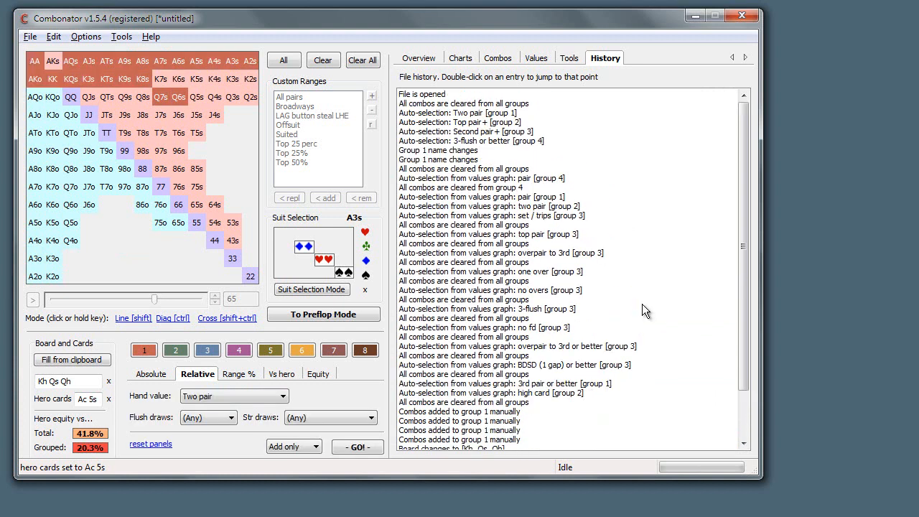
pyautogui.doubleClick(506, 439)
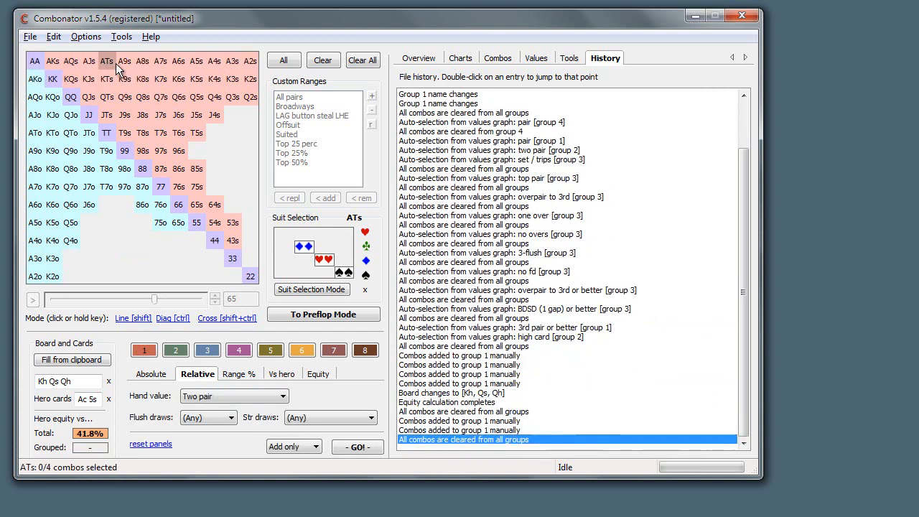
# Undo the clearing of all groups and the latest manual addition of combos to group 1
pyautogui.click(54, 37)
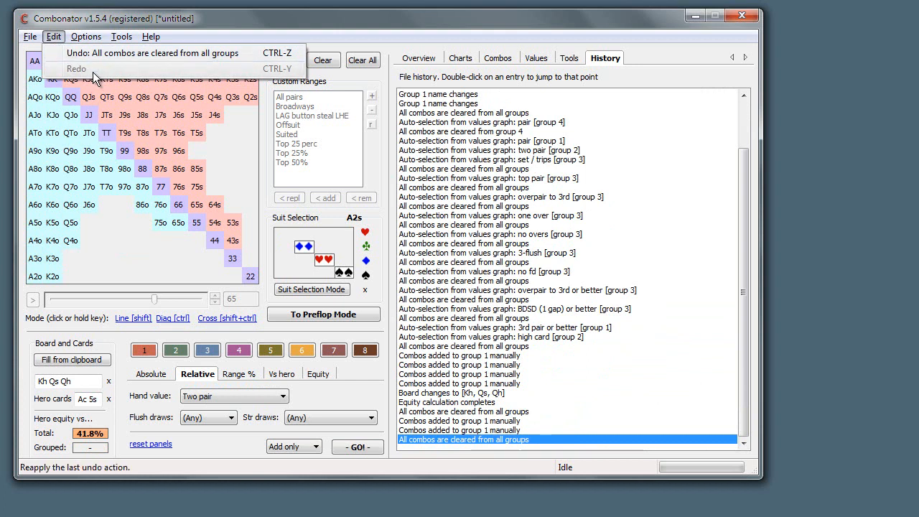
pyautogui.click(98, 56)
pyautogui.click(86, 38)
pyautogui.moveTo(53, 37)
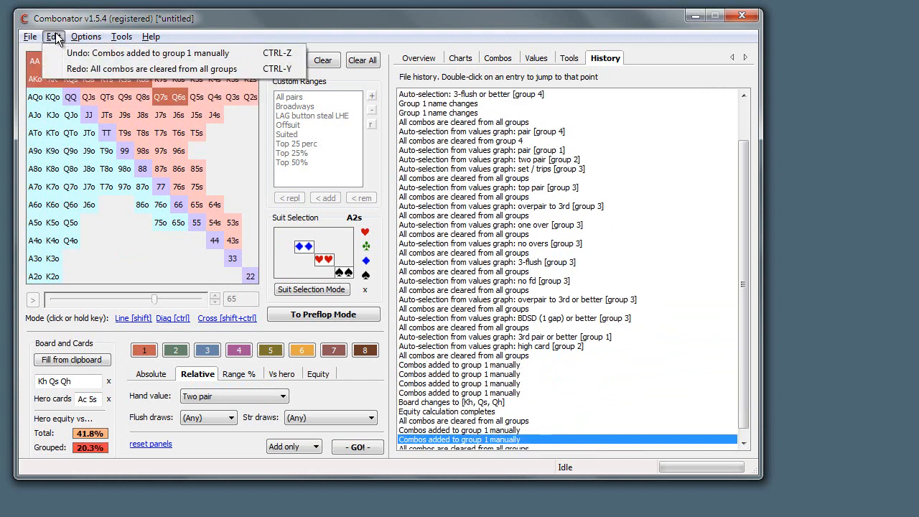
pyautogui.click(64, 53)
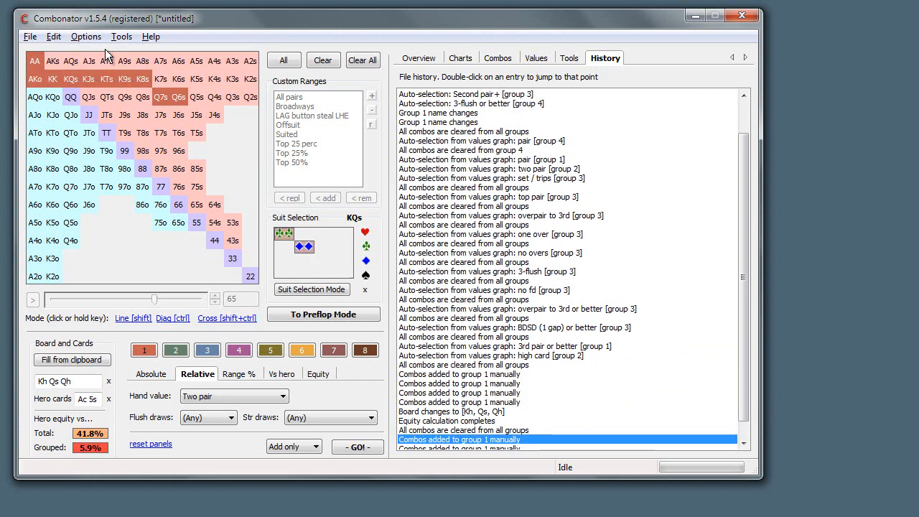
pyautogui.click(54, 37)
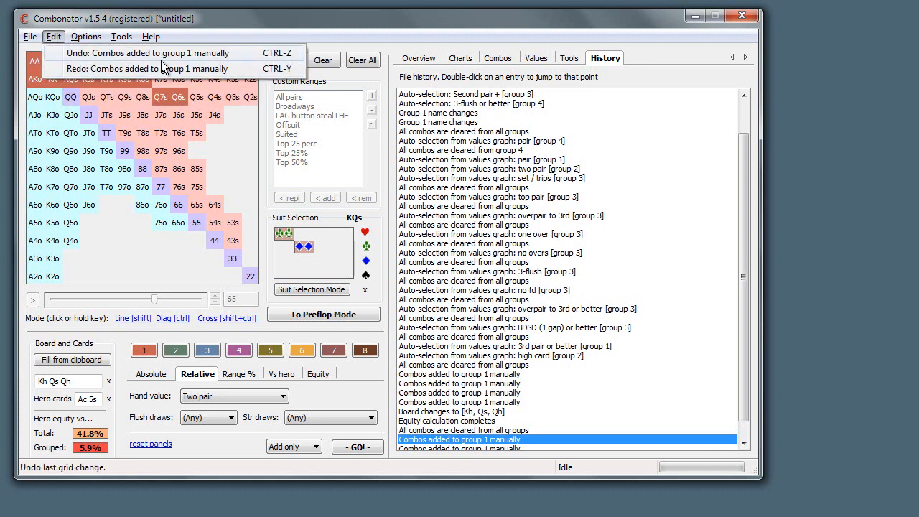
pyautogui.click(426, 33)
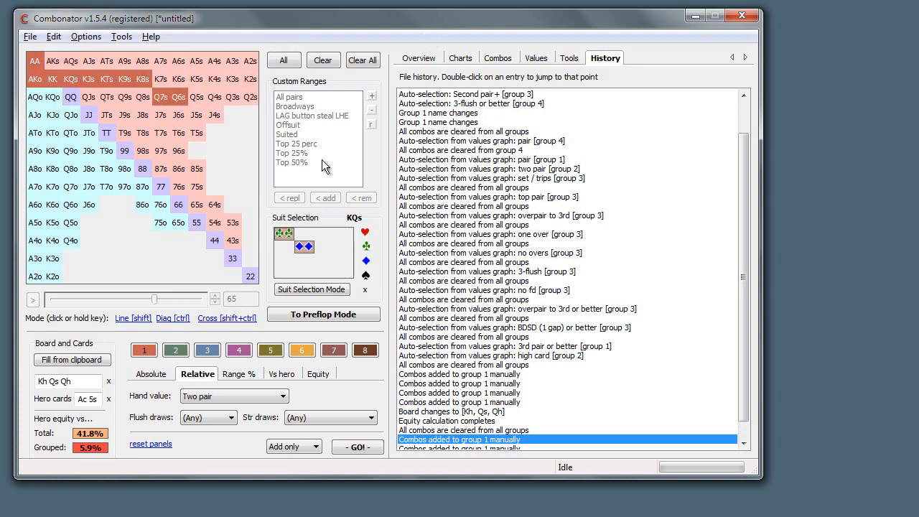
# Undo successive changes back to the "3-flush or better [group 4]" auto-selection in the file history
pyautogui.hotkey('ctrl', 'z')
pyautogui.hotkey('ctrl', 'z')
pyautogui.hotkey('ctrl', 'z')
pyautogui.hotkey('ctrl', 'z')
pyautogui.hotkey('ctrl', 'z')
pyautogui.hotkey('ctrl', 'z')
pyautogui.hotkey('ctrl', 'z')
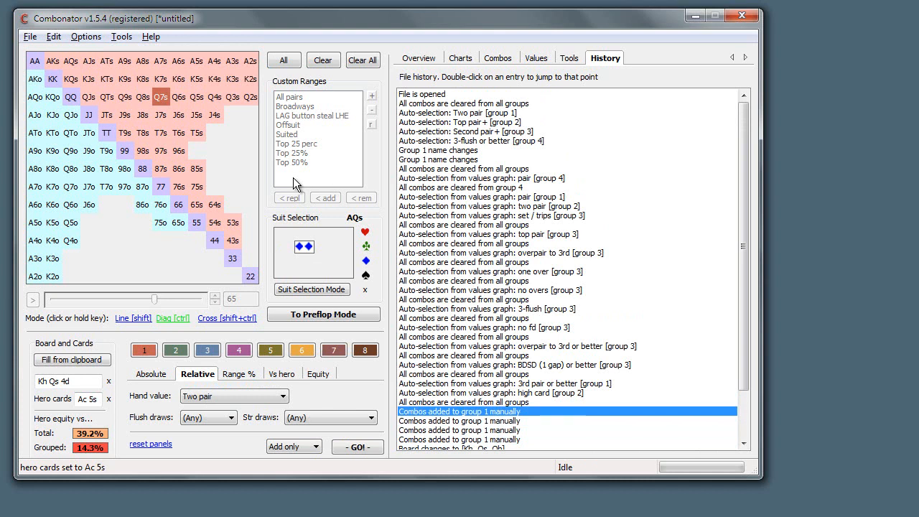
pyautogui.hotkey('ctrl', 'z')
pyautogui.hotkey('ctrl', 'z')
pyautogui.hotkey('ctrl', 'z')
pyautogui.hotkey('ctrl', 'z')
pyautogui.hotkey('ctrl', 'z')
pyautogui.hotkey('ctrl', 'z')
pyautogui.hotkey('ctrl', 'z')
pyautogui.hotkey('ctrl', 'z')
pyautogui.hotkey('ctrl', 'z')
pyautogui.hotkey('ctrl', 'z')
pyautogui.hotkey('ctrl', 'z')
pyautogui.hotkey('ctrl', 'z')
pyautogui.hotkey('ctrl', 'z')
pyautogui.hotkey('ctrl', 'z')
pyautogui.hotkey('ctrl', 'z')
pyautogui.hotkey('ctrl', 'z')
pyautogui.hotkey('ctrl', 'z')
pyautogui.hotkey('ctrl', 'z')
pyautogui.hotkey('ctrl', 'z')
pyautogui.hotkey('ctrl', 'z')
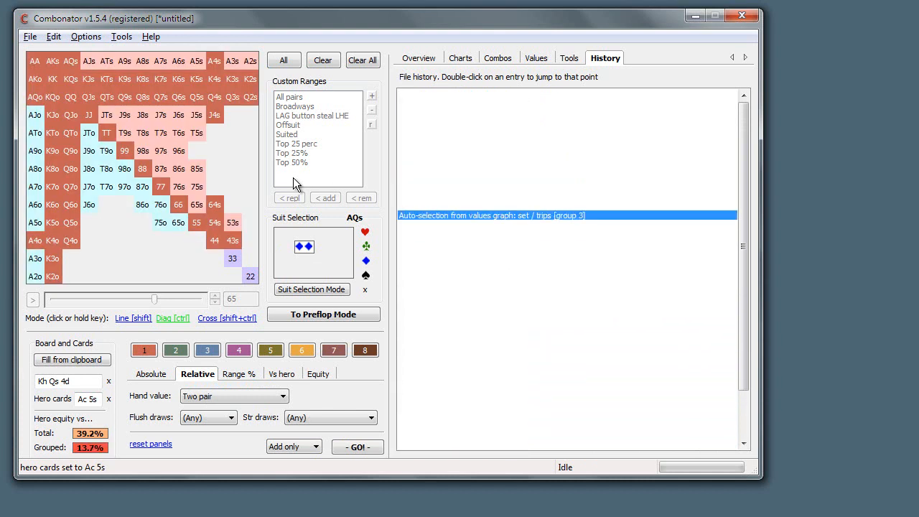
pyautogui.hotkey('ctrl', 'z')
pyautogui.hotkey('ctrl', 'z')
pyautogui.hotkey('ctrl', 'z')
pyautogui.hotkey('ctrl', 'z')
pyautogui.hotkey('ctrl', 'z')
pyautogui.hotkey('ctrl', 'z')
pyautogui.hotkey('ctrl', 'z')
pyautogui.hotkey('ctrl', 'z')
pyautogui.hotkey('ctrl', 'z')
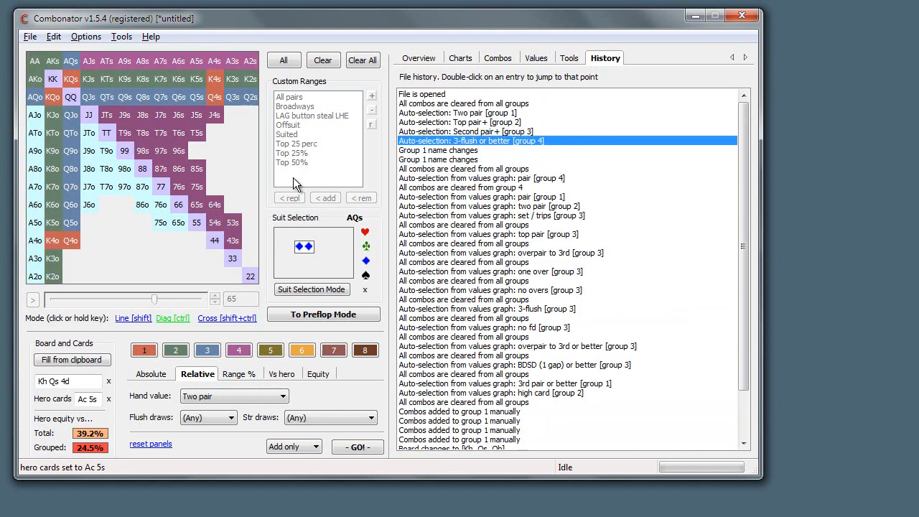
# Redo the undone changes forward to the "pair [group 1]" auto-selection from the values graph
pyautogui.hotkey('ctrl', 'y')
pyautogui.hotkey('ctrl', 'y')
pyautogui.hotkey('ctrl', 'y')
pyautogui.hotkey('ctrl', 'y')
pyautogui.hotkey('ctrl', 'y')
pyautogui.hotkey('ctrl', 'y')
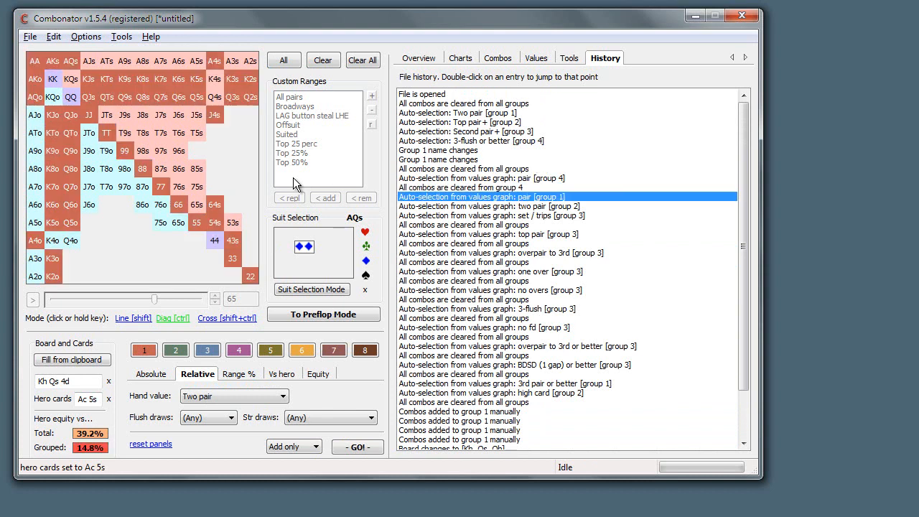
# Redo the "two pair [group 2]" auto-selection from the values graph and check which changes can be undone or redone
pyautogui.hotkey('ctrl', 'y')
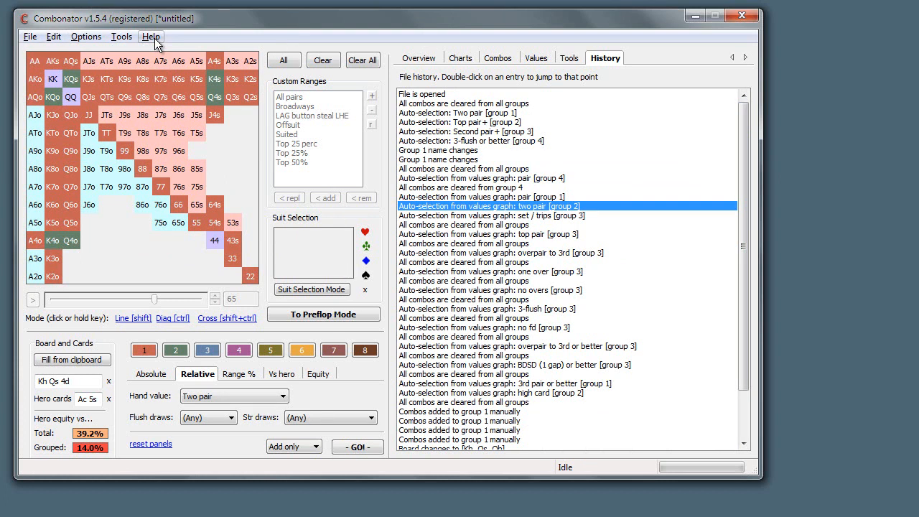
pyautogui.click(52, 37)
pyautogui.moveTo(30, 36)
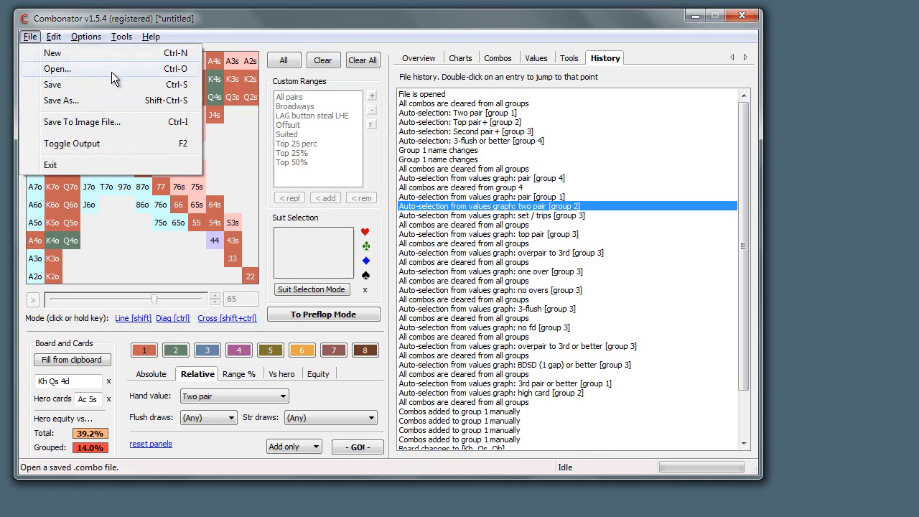
pyautogui.click(72, 104)
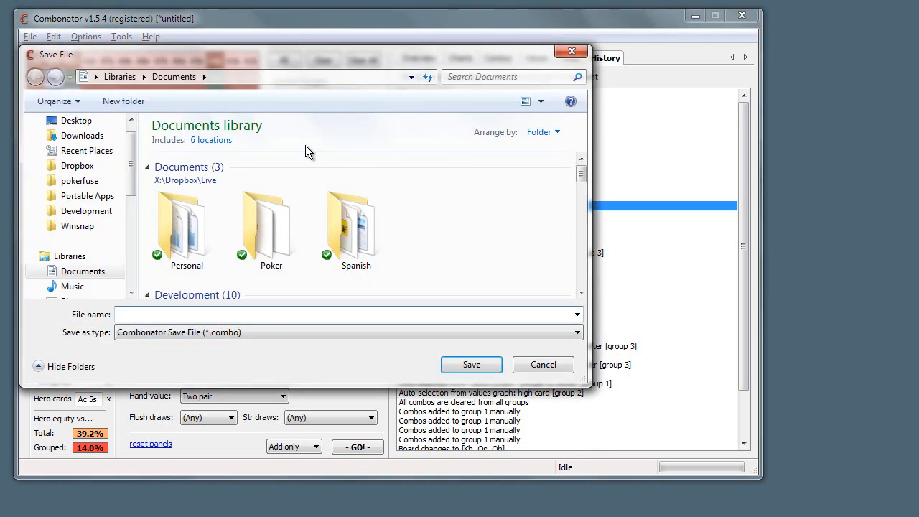
pyautogui.click(549, 367)
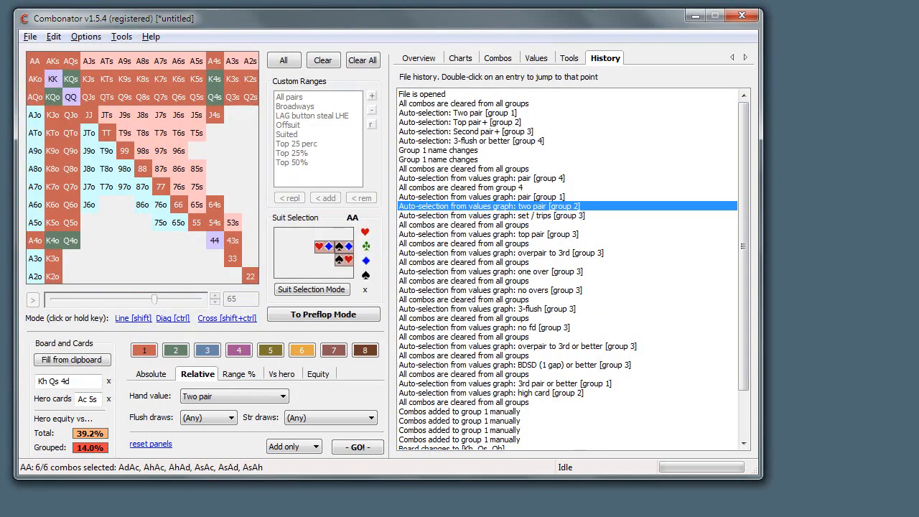
pyautogui.click(30, 38)
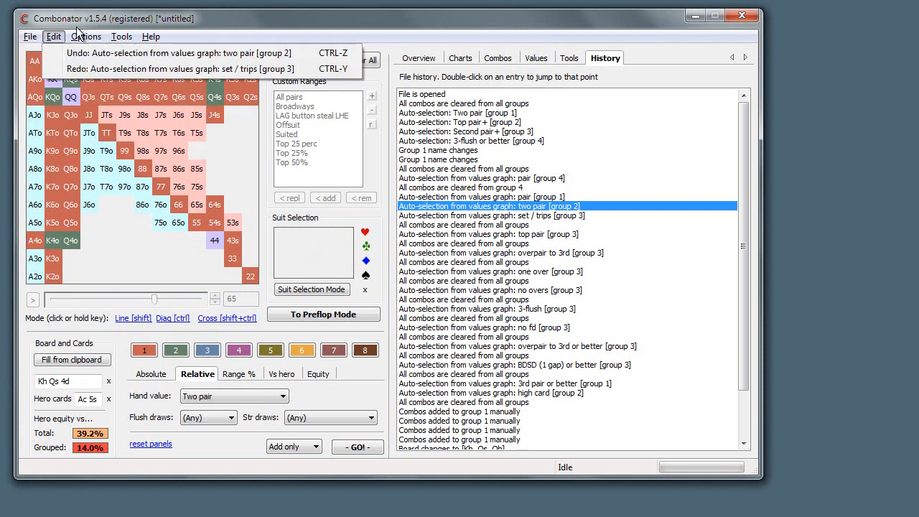
pyautogui.click(91, 20)
# Save the current analysis to the Desktop as test.combo
pyautogui.click(29, 36)
pyautogui.click(75, 101)
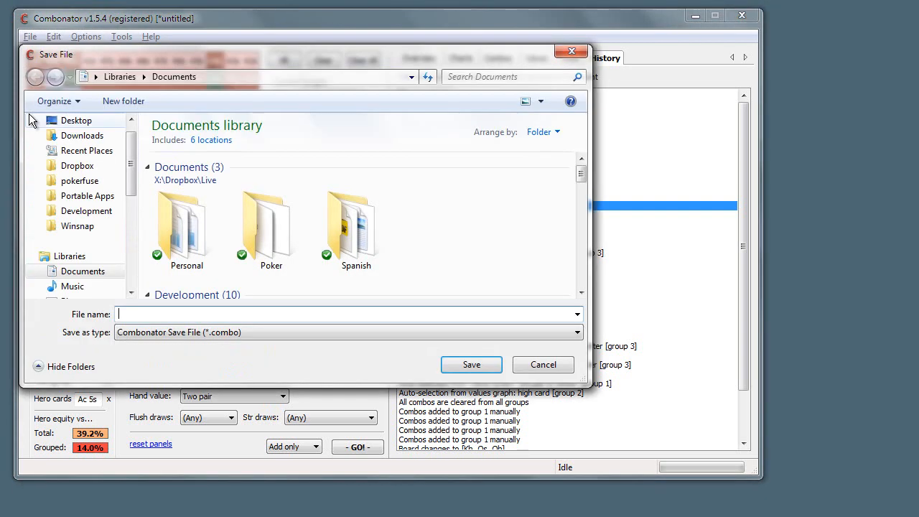
pyautogui.click(77, 122)
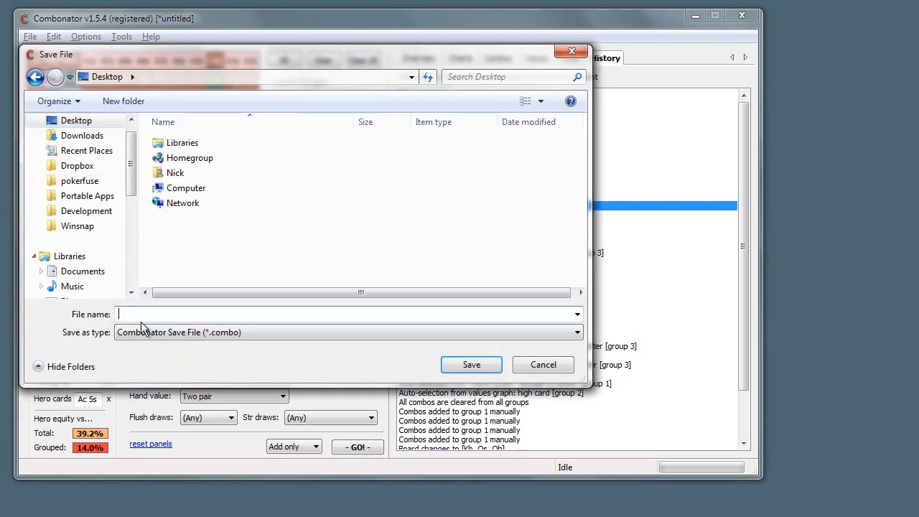
pyautogui.write('test.combo')
pyautogui.press('Return')
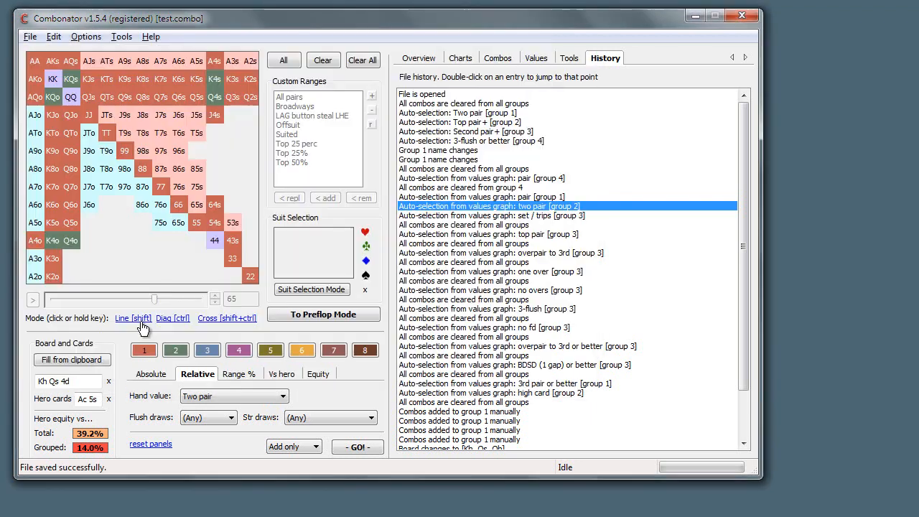
# Move the window aside to uncover the desktop and load test.combo by dropping its file onto the hand grid
pyautogui.moveTo(406, 21); pyautogui.dragTo(533, 18)
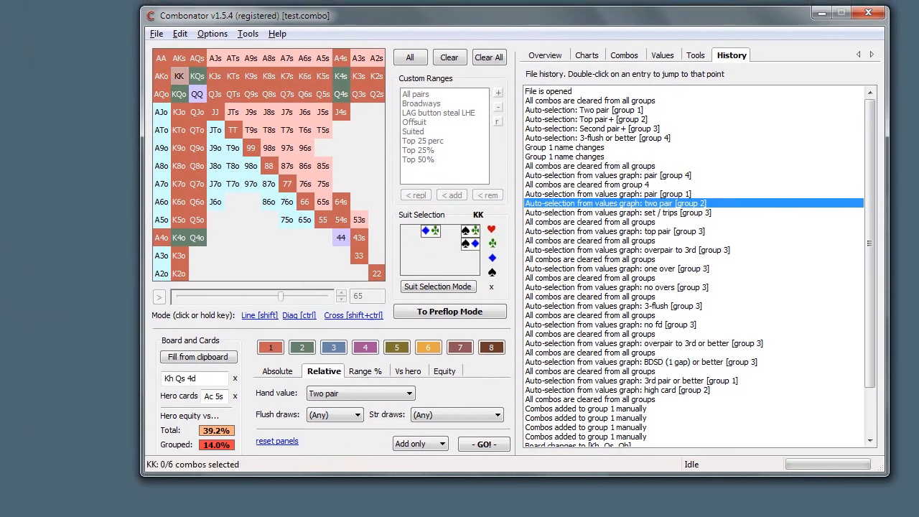
pyautogui.click(156, 34)
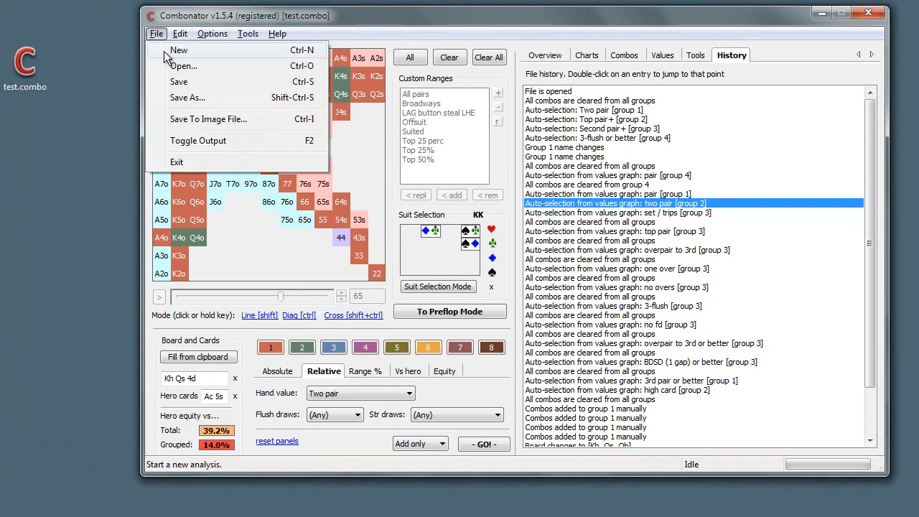
pyautogui.click(165, 53)
pyautogui.moveTo(48, 63); pyautogui.dragTo(354, 169)
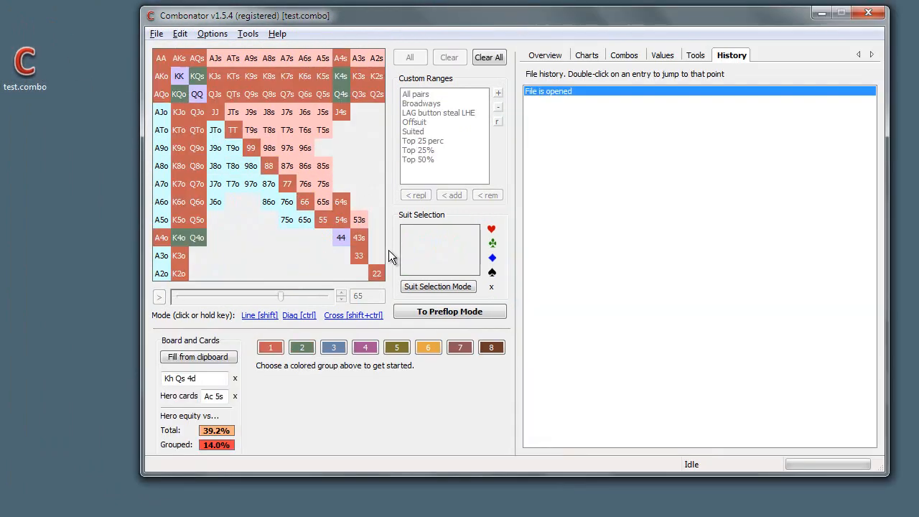
# Clear all combos from all groups in the loaded file
pyautogui.click(156, 34)
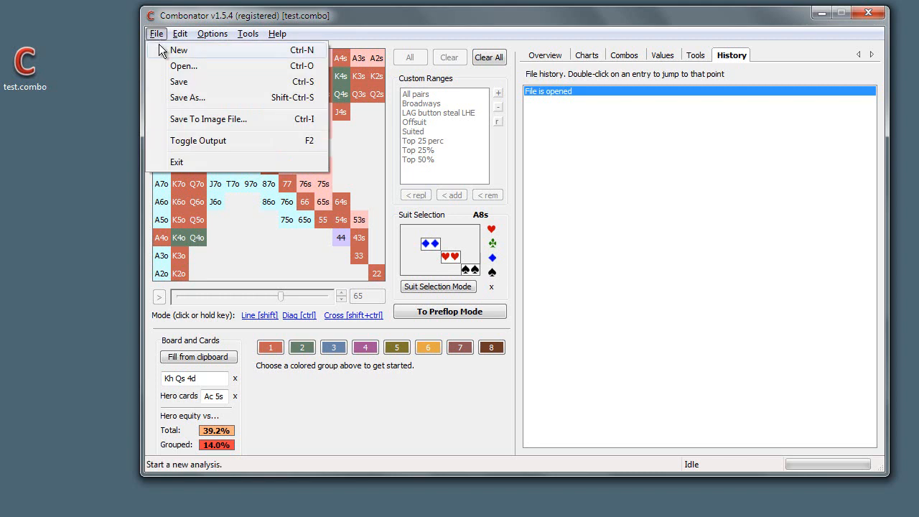
pyautogui.click(488, 57)
# Open test.combo from the desktop in a separate window and close that window again
pyautogui.doubleClick(27, 70)
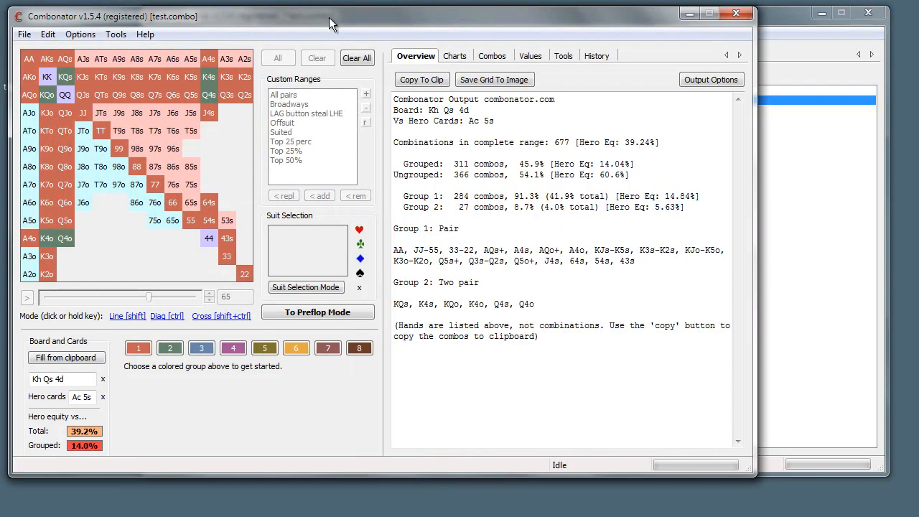
pyautogui.moveTo(328, 18); pyautogui.dragTo(429, 40)
pyautogui.click(828, 33)
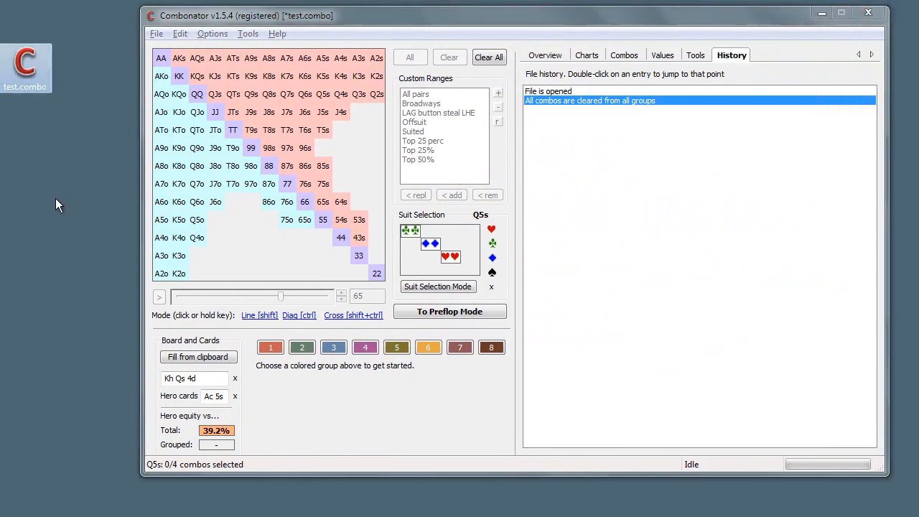
# Move the analysis window back, review the image export command, and show the Overview output
pyautogui.moveTo(32, 72); pyautogui.dragTo(13, 67)
pyautogui.moveTo(352, 24); pyautogui.dragTo(300, 24)
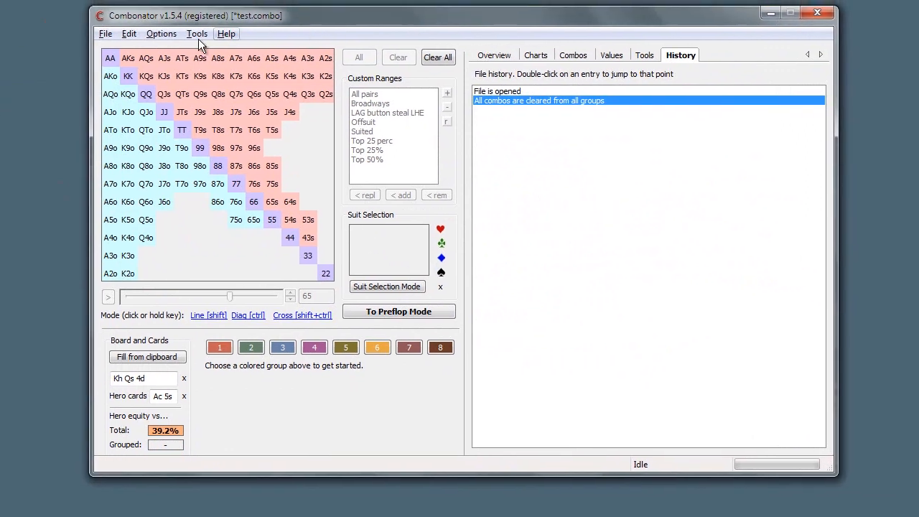
pyautogui.click(105, 34)
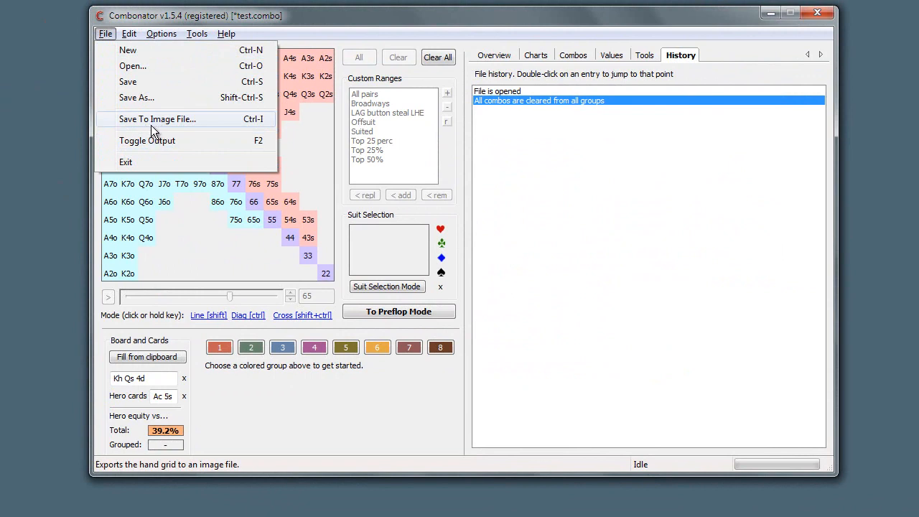
pyautogui.click(491, 53)
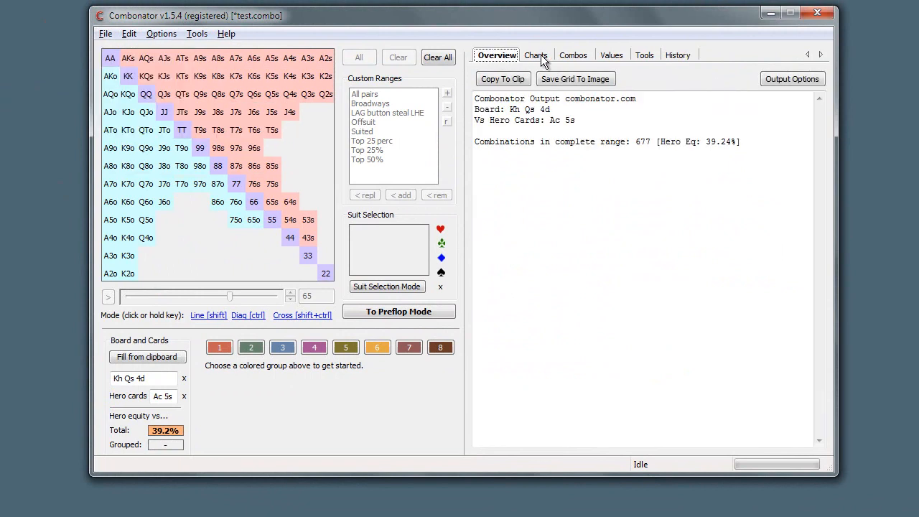
# Toggle the output window off and on again
pyautogui.click(105, 34)
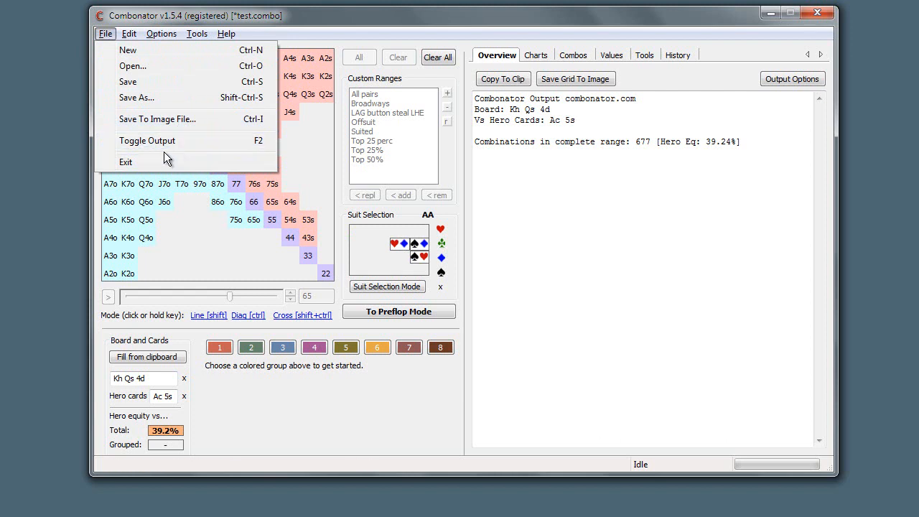
pyautogui.click(265, 17)
pyautogui.hotkey('ctrl', 't')
pyautogui.hotkey('ctrl', 't')
pyautogui.hotkey('ctrl', 't')
pyautogui.hotkey('ctrl', 't')
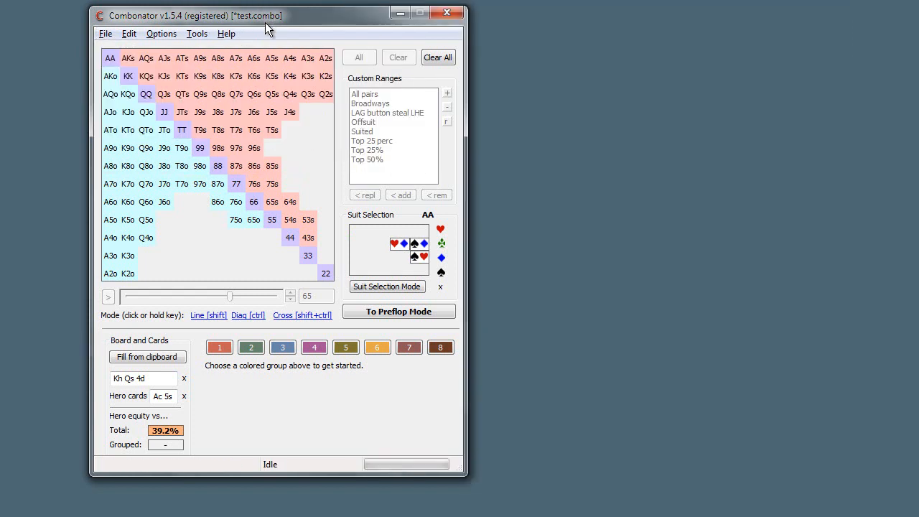
# Try the Auto-Show And Hide Output Window option by switching to preflop mode and back to postflop mode
pyautogui.click(161, 34)
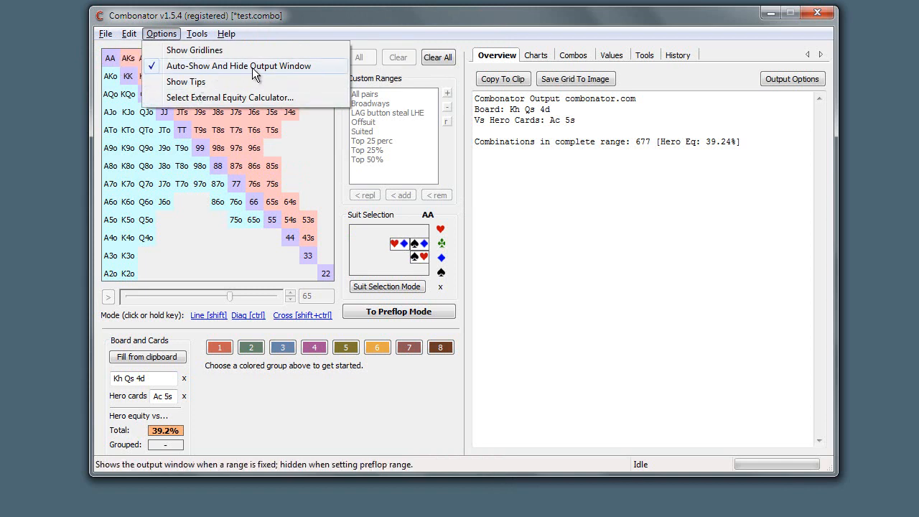
pyautogui.click(290, 69)
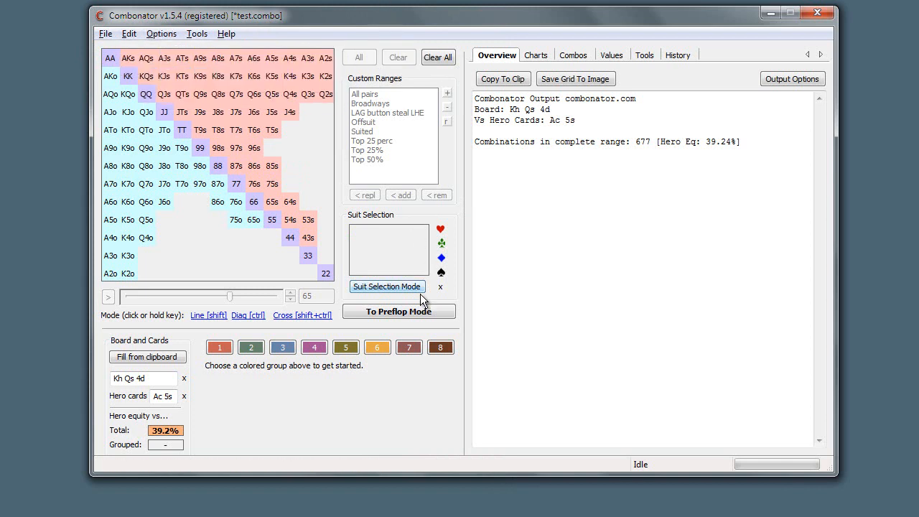
pyautogui.click(399, 311)
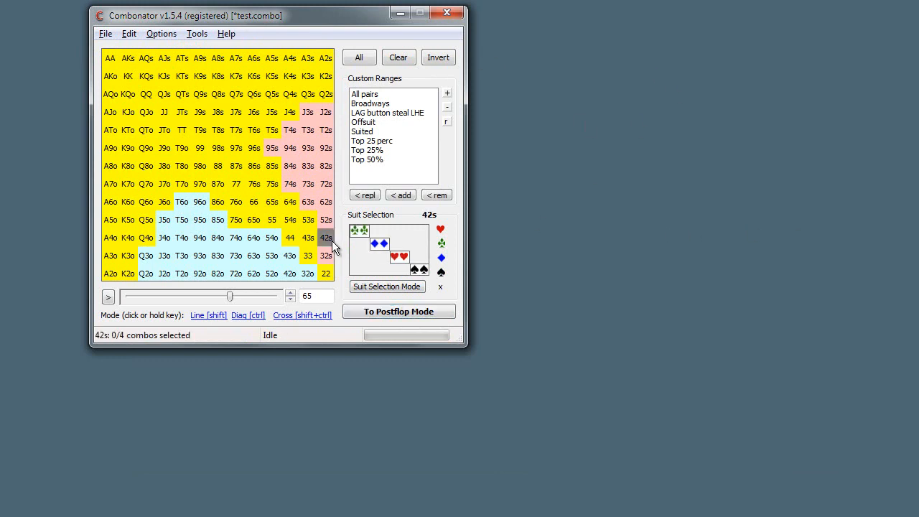
pyautogui.click(402, 316)
pyautogui.click(441, 317)
pyautogui.click(416, 311)
# Disable Auto-Show And Hide Output Window and test it by switching between preflop and postflop modes
pyautogui.click(147, 34)
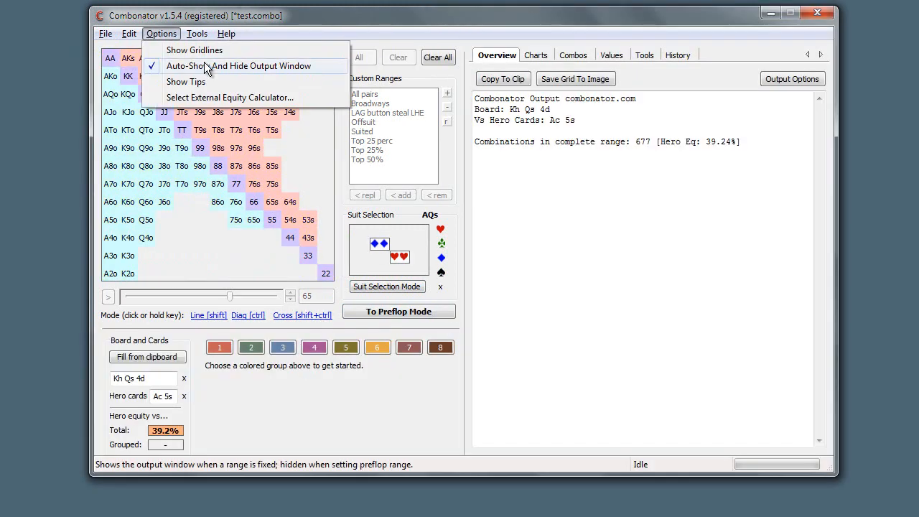
pyautogui.click(204, 62)
pyautogui.click(418, 314)
pyautogui.click(427, 310)
pyautogui.click(427, 311)
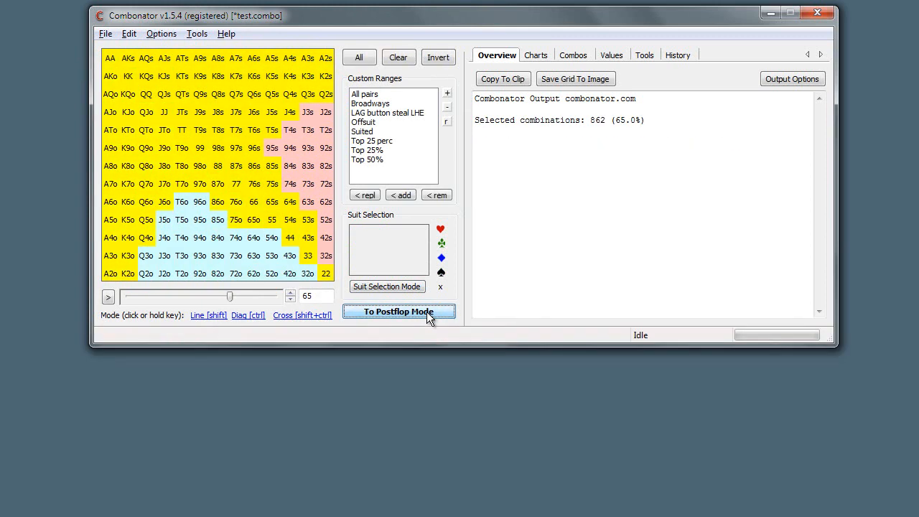
pyautogui.click(426, 312)
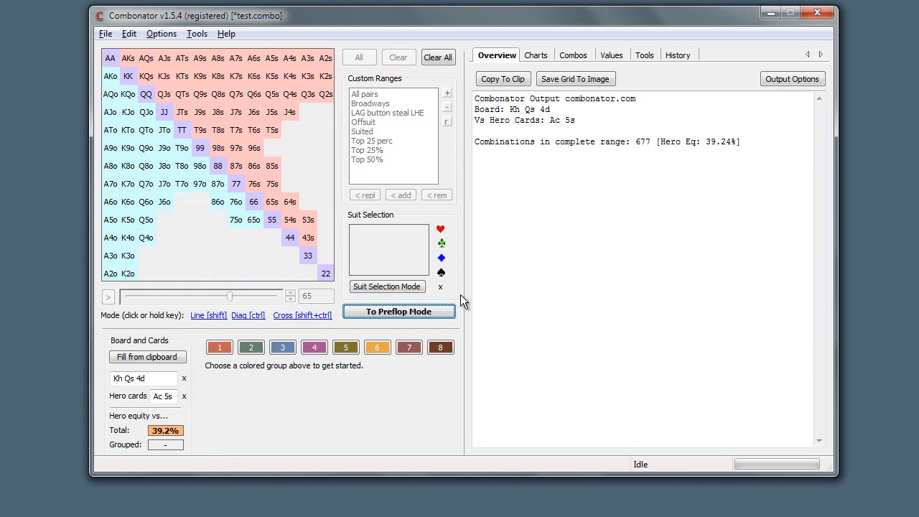
# Hide the output window manually and switch to preflop mode
pyautogui.click(407, 310)
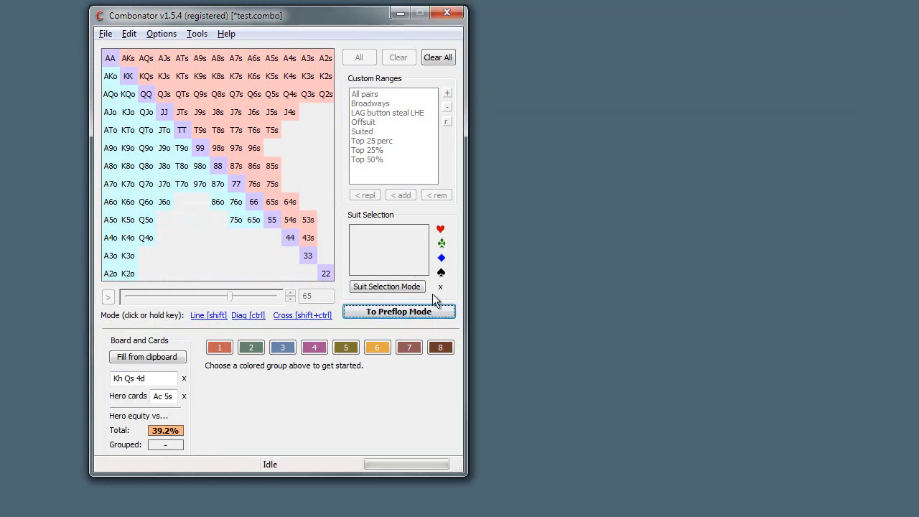
pyautogui.click(403, 312)
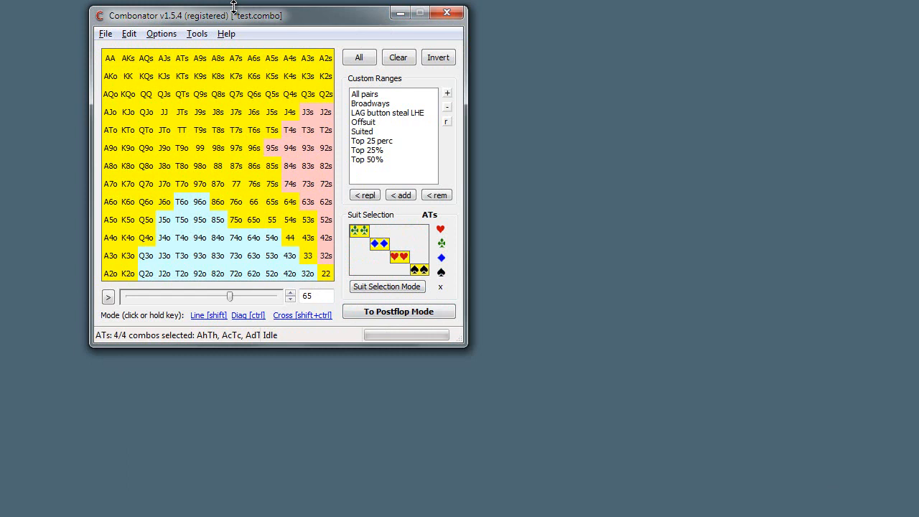
# Turn the Show Tips option on and off again
pyautogui.click(105, 33)
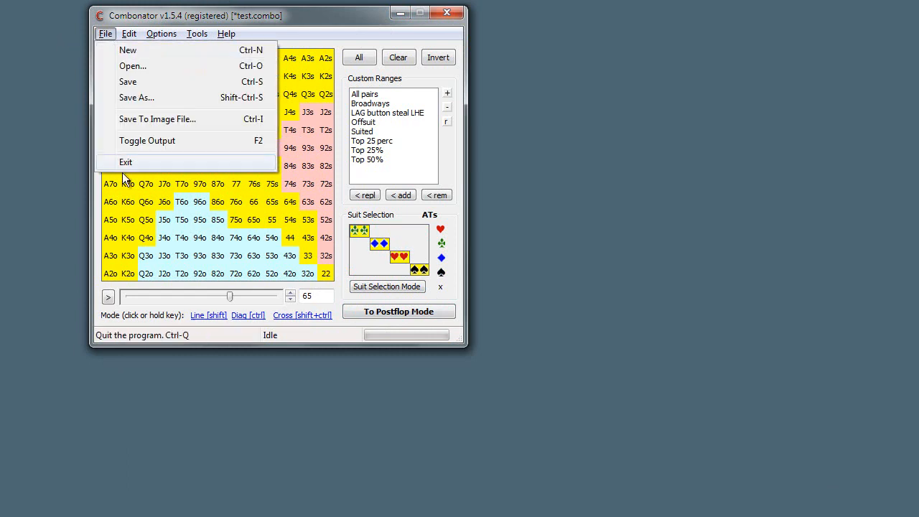
pyautogui.moveTo(159, 37)
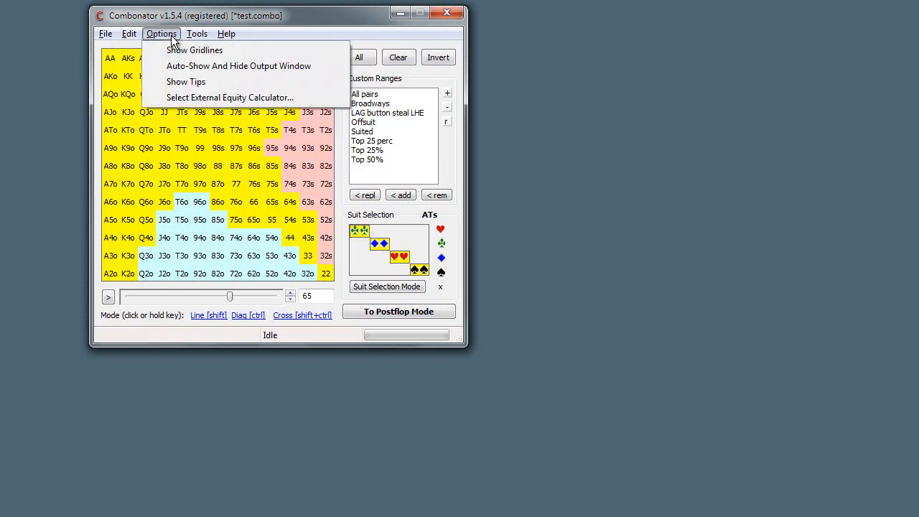
pyautogui.click(201, 83)
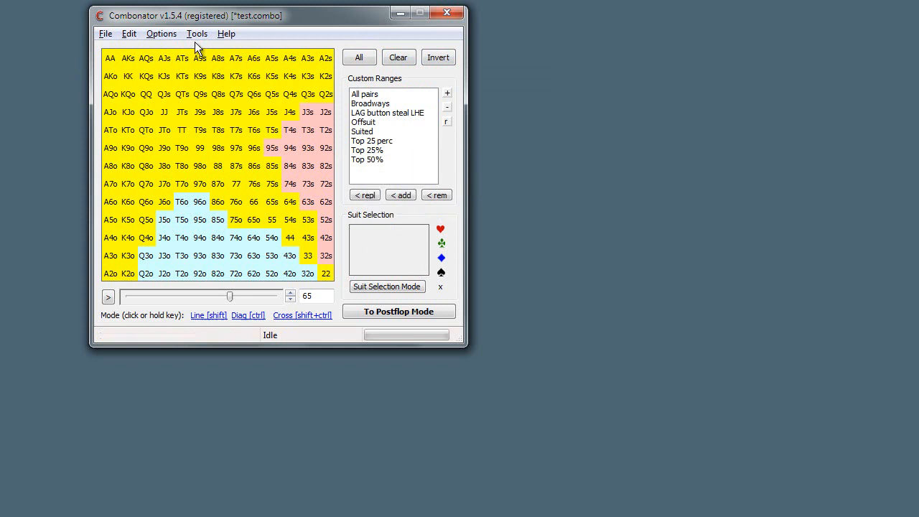
pyautogui.click(152, 38)
pyautogui.click(201, 82)
# Review the range export commands and show the output window's Export Range and Set Range To Selection tools
pyautogui.click(198, 36)
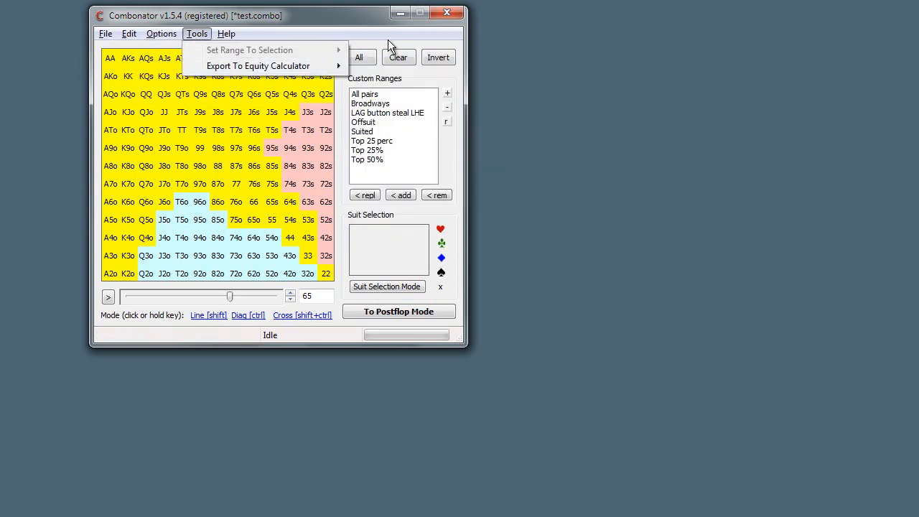
pyautogui.click(340, 29)
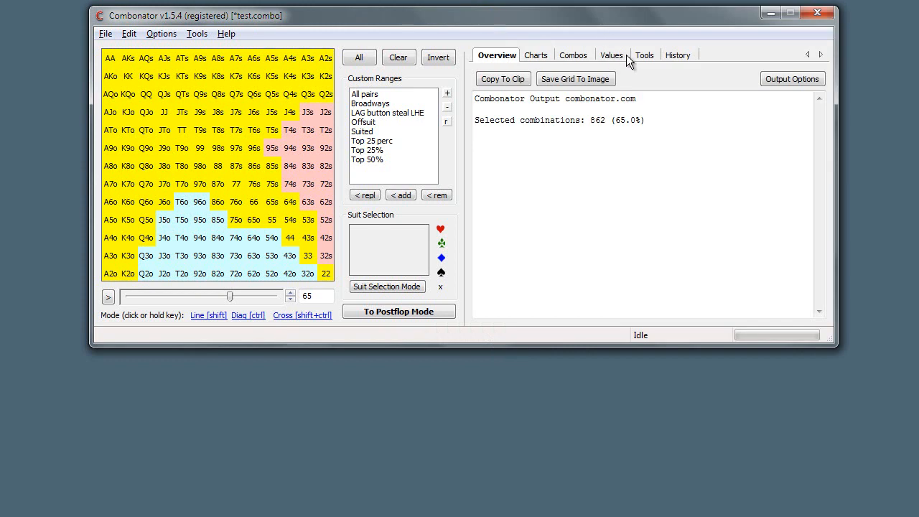
pyautogui.click(635, 56)
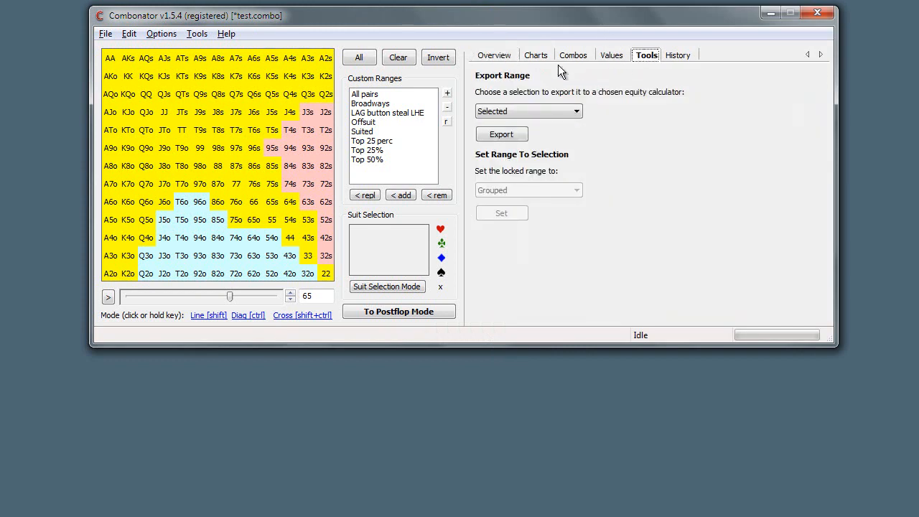
# Review the available help commands, including the tutorial, readme, license details and update check
pyautogui.click(220, 34)
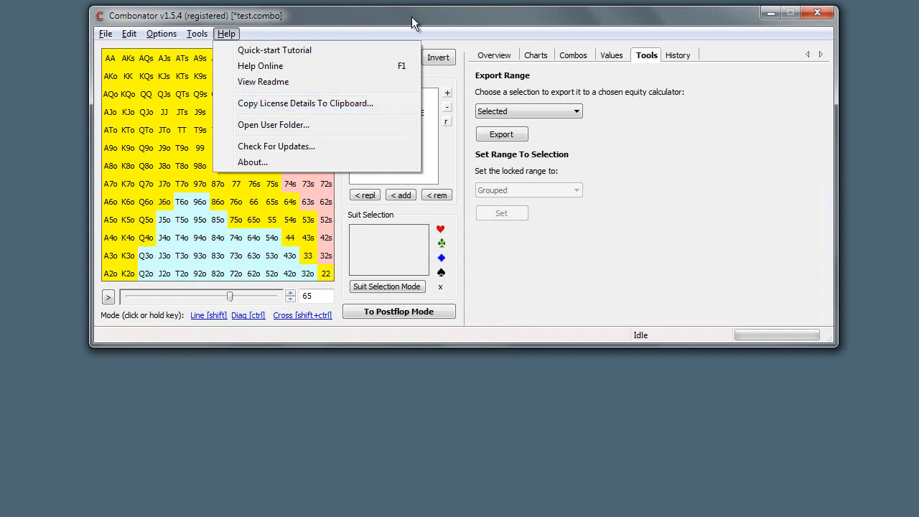
pyautogui.moveTo(411, 21); pyautogui.dragTo(392, 23)
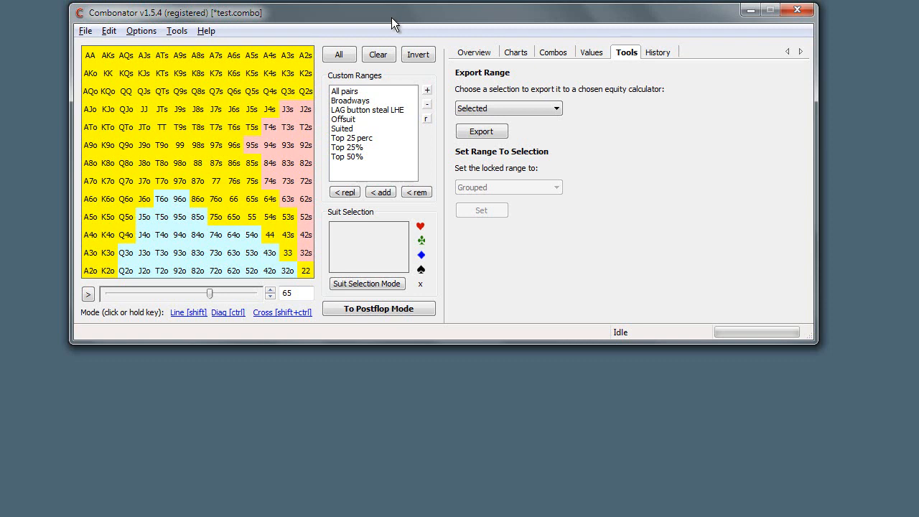
pyautogui.moveTo(391, 25); pyautogui.dragTo(379, 37)
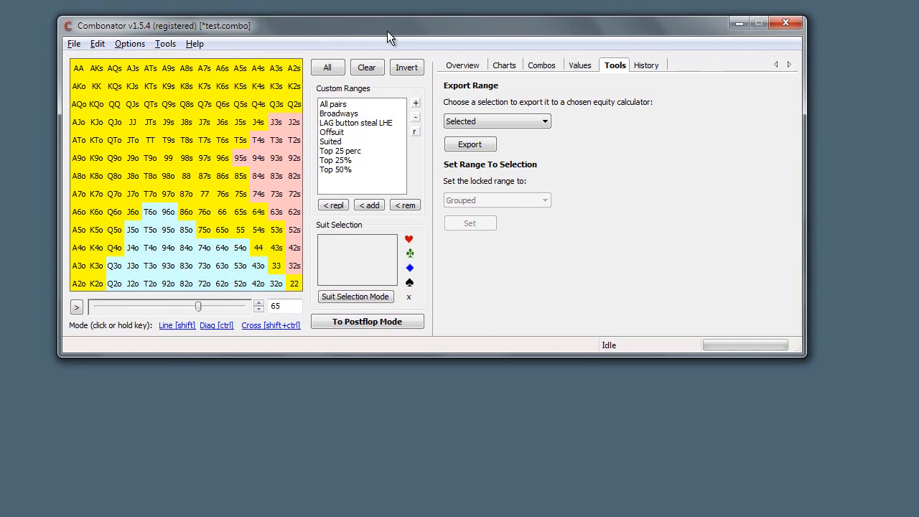